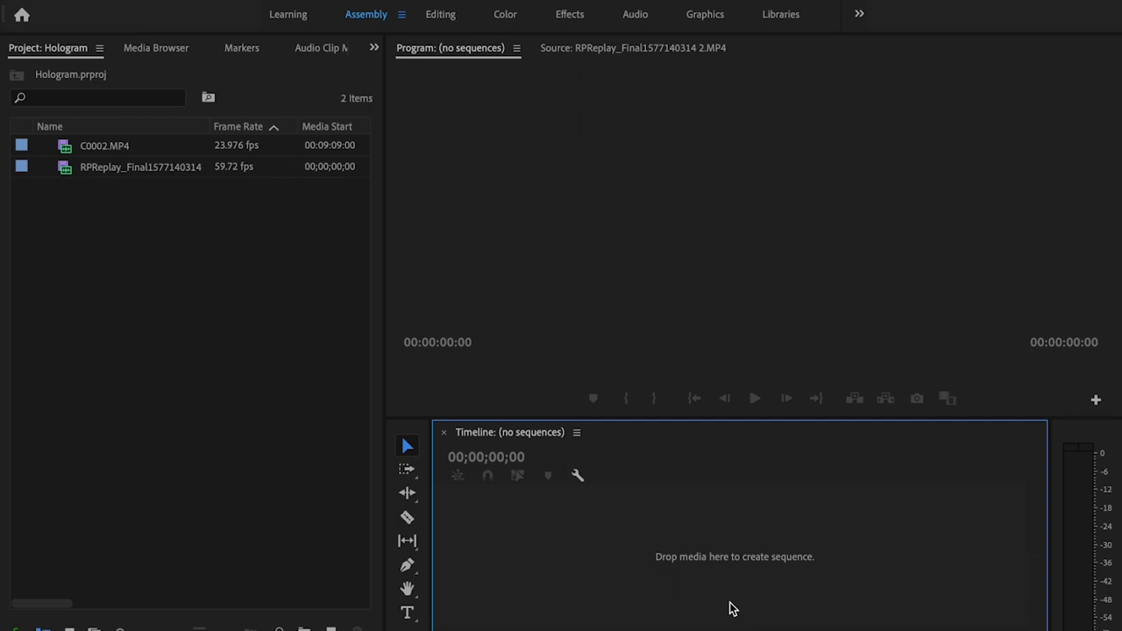
- Build a C0002 sequence from C0002.MP4 and stack the RPReplay phone recording on V2 above it
double_click(66, 149)
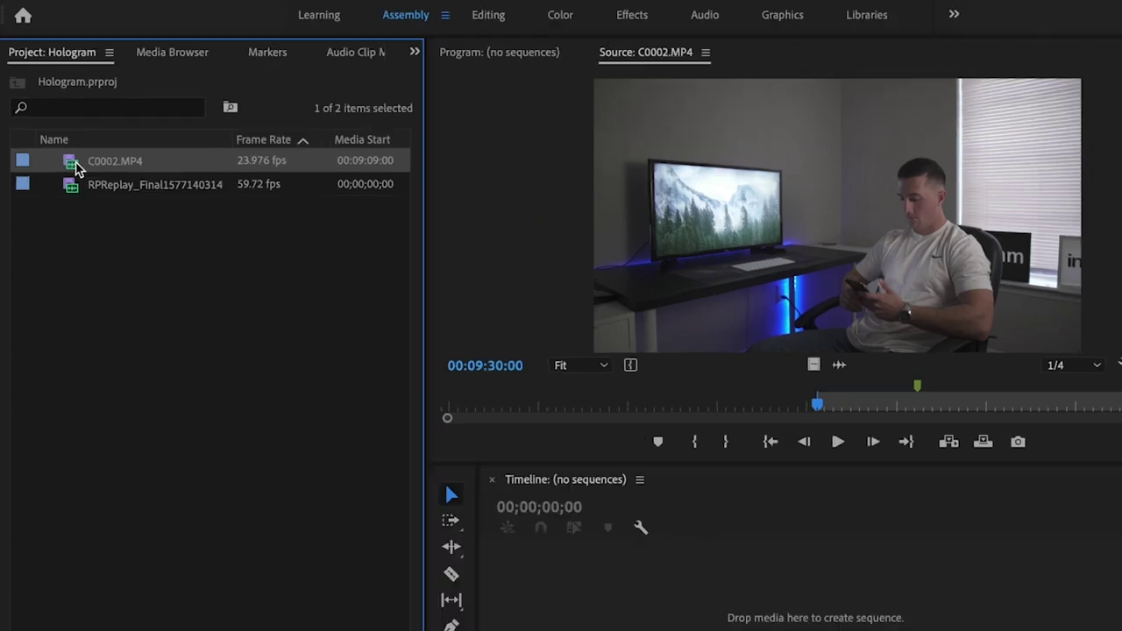
drag(67, 151, 517, 546)
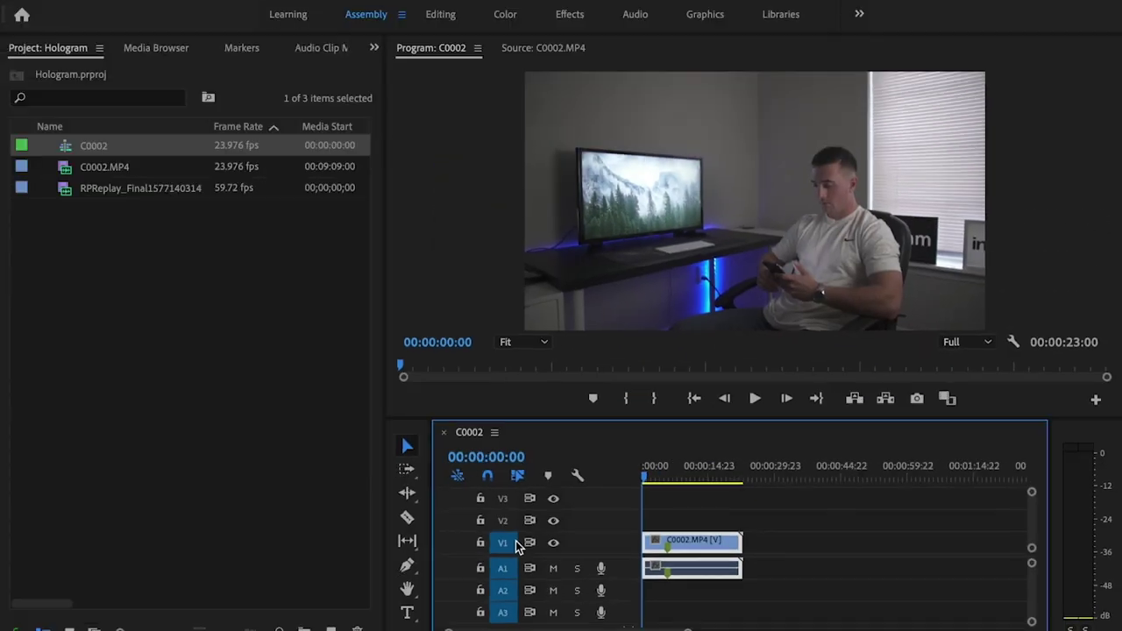
double_click(65, 189)
drag(752, 396, 694, 518)
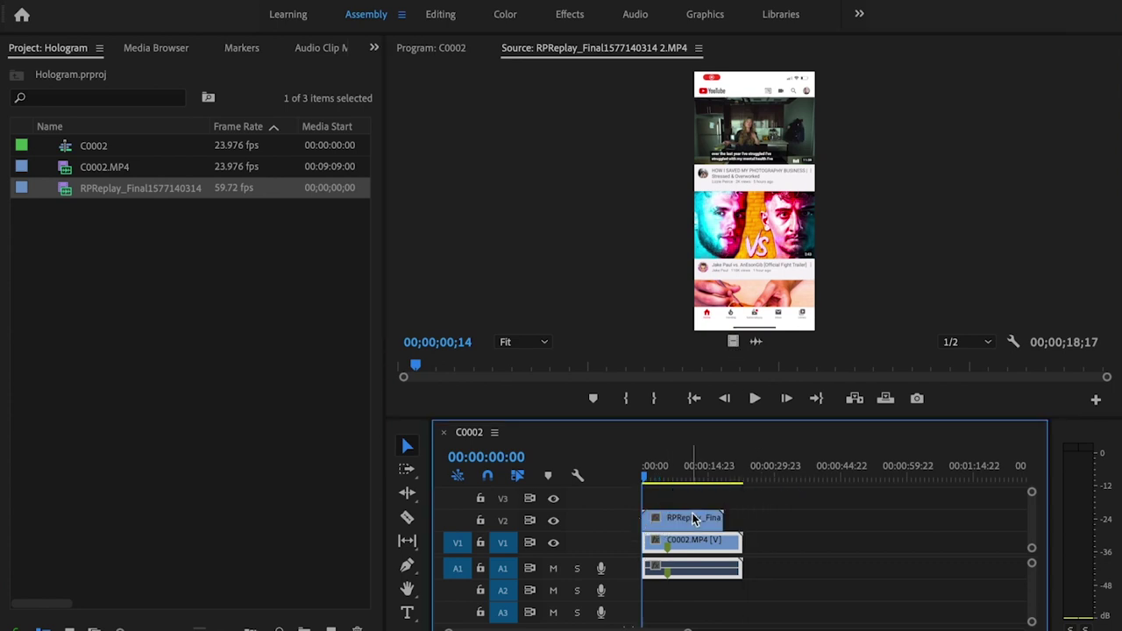
click(694, 528)
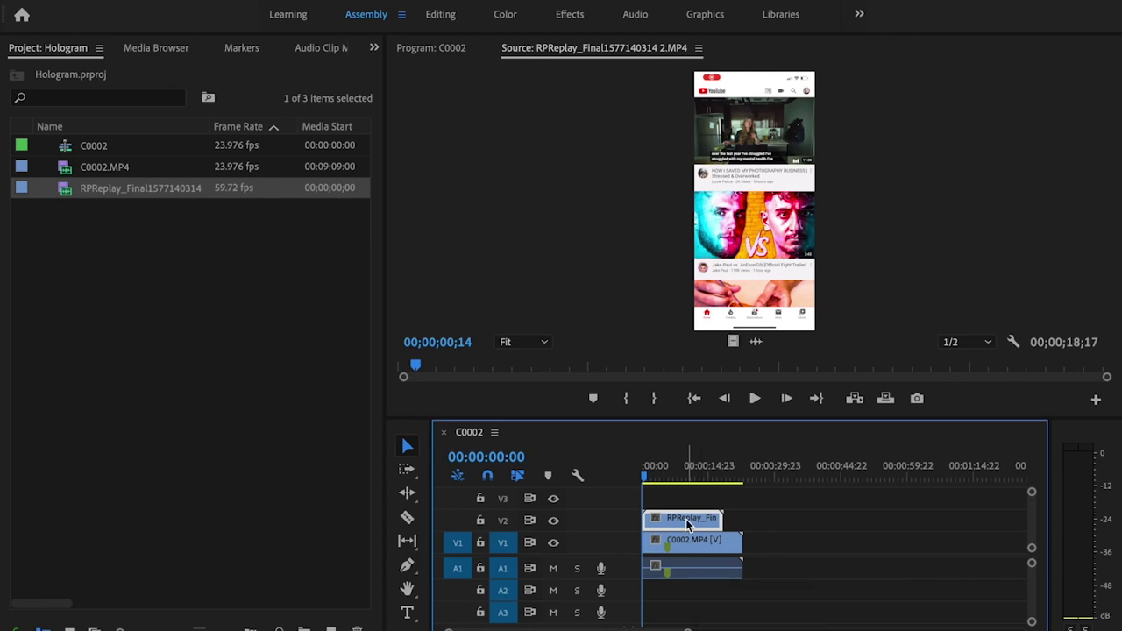
click(587, 21)
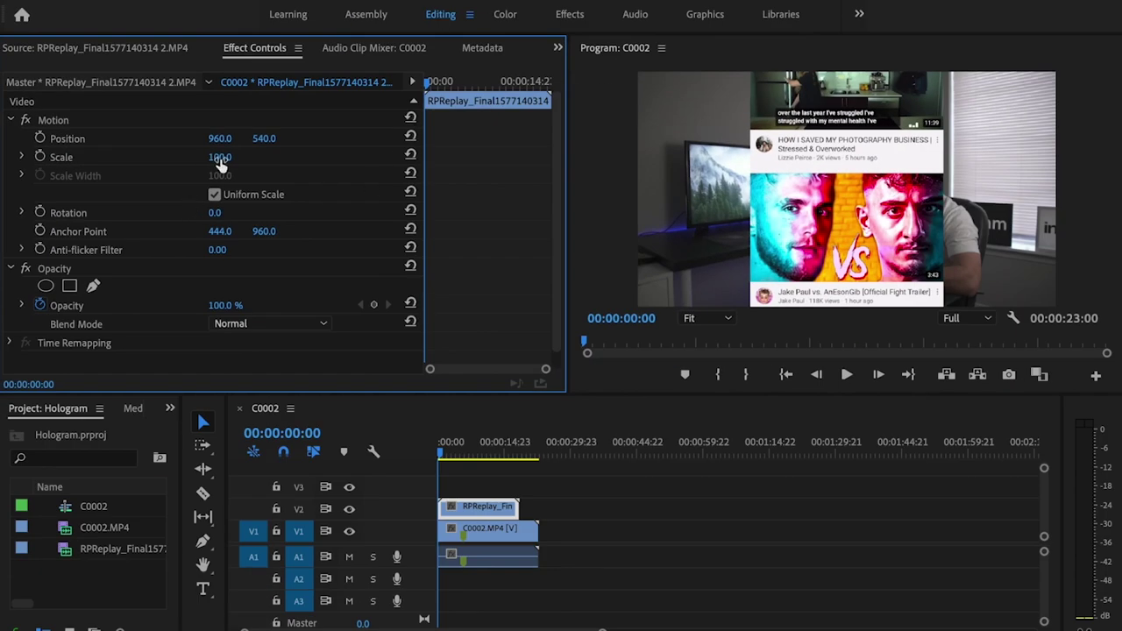
- Scale the phone overlay down to 49 and set its opacity to 50%
drag(220, 157, 174, 157)
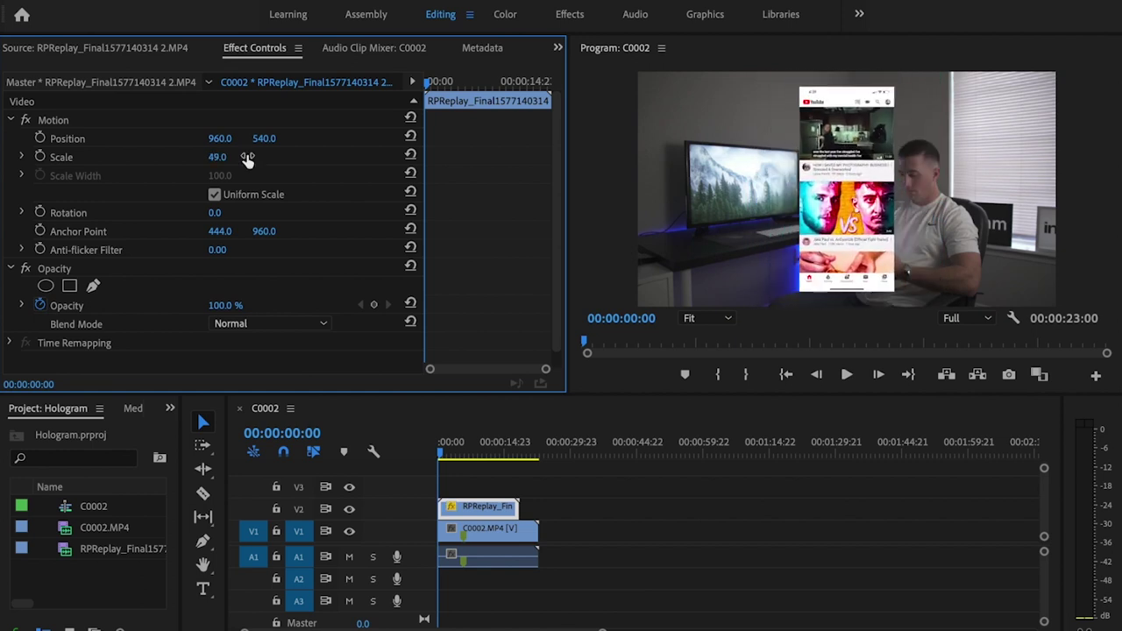
click(39, 306)
click(232, 302)
text(5)
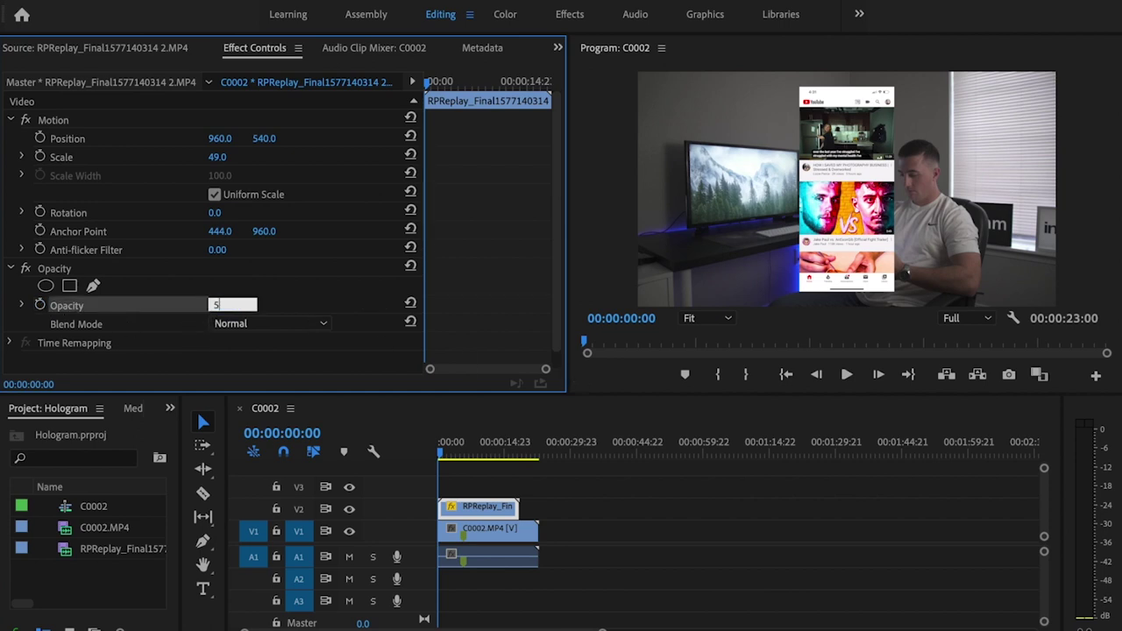
text(0)
key(Return)
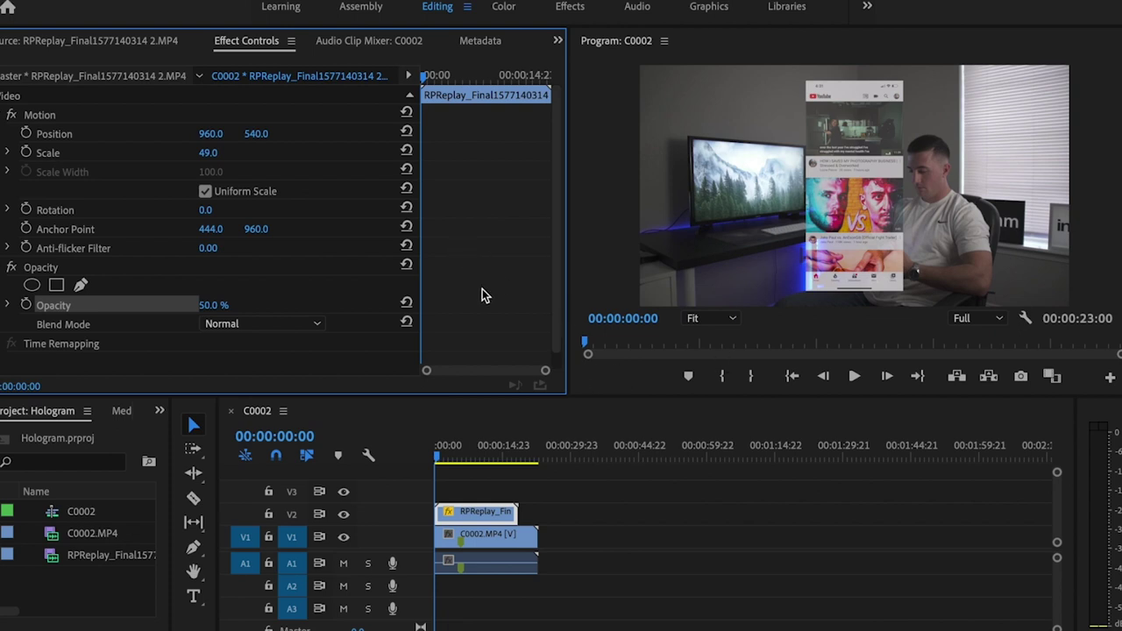
- Find the Crop effect in the Effects panel and apply it to the phone clip
click(160, 410)
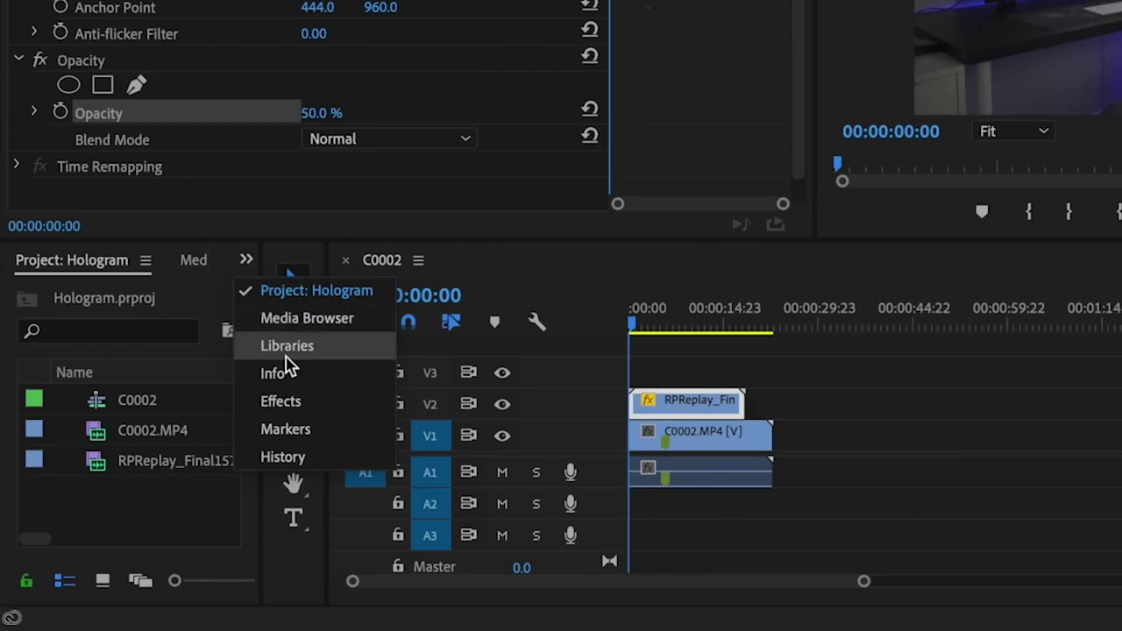
click(305, 405)
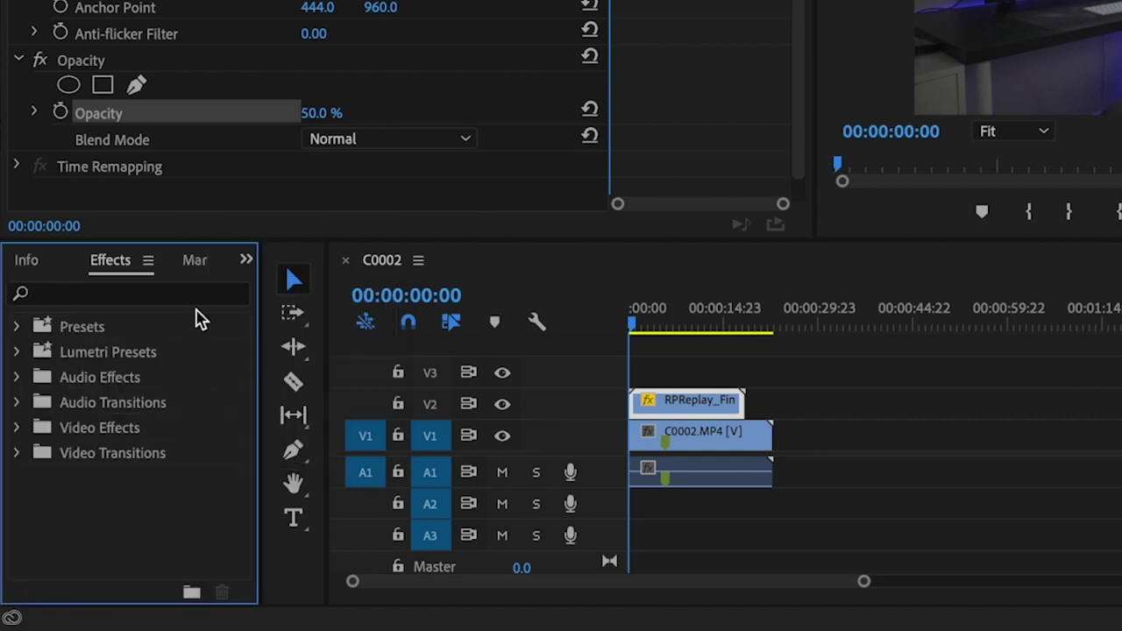
click(150, 295)
text(crop)
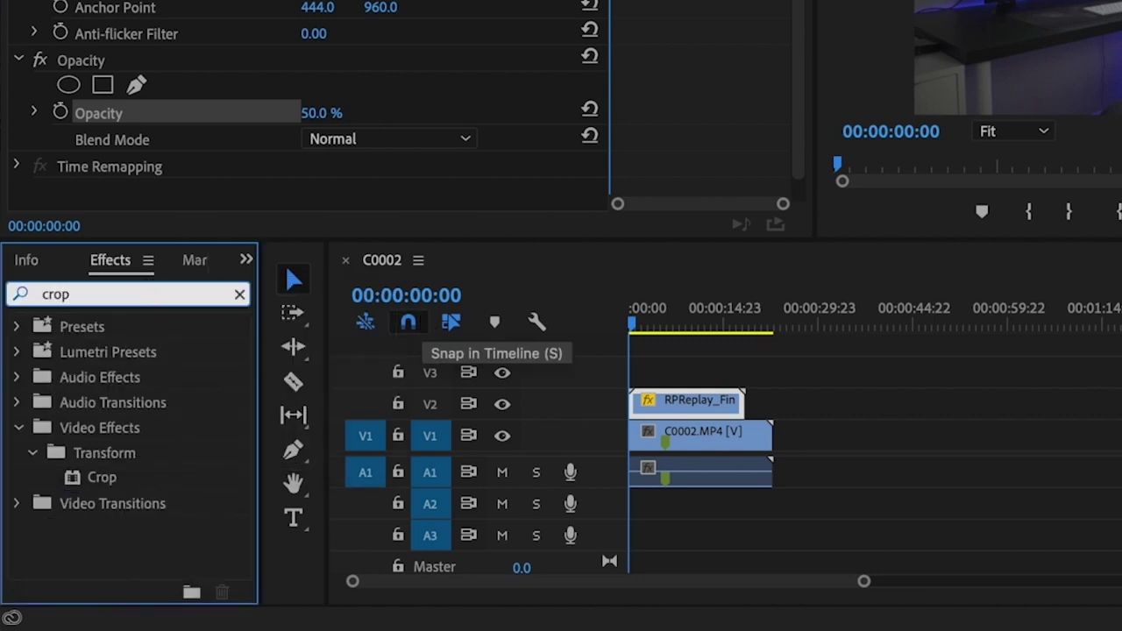
drag(96, 482, 399, 199)
drag(399, 412, 401, 416)
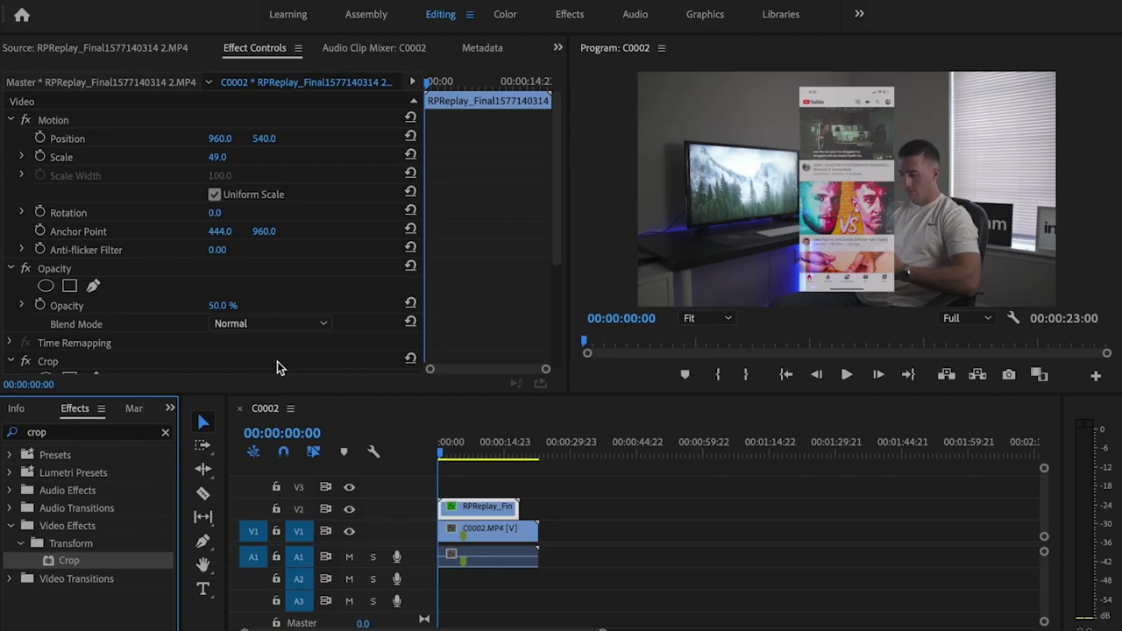
- Set the Crop Top to 4.5% and Bottom to 9%
scroll(512, 284, down, 3)
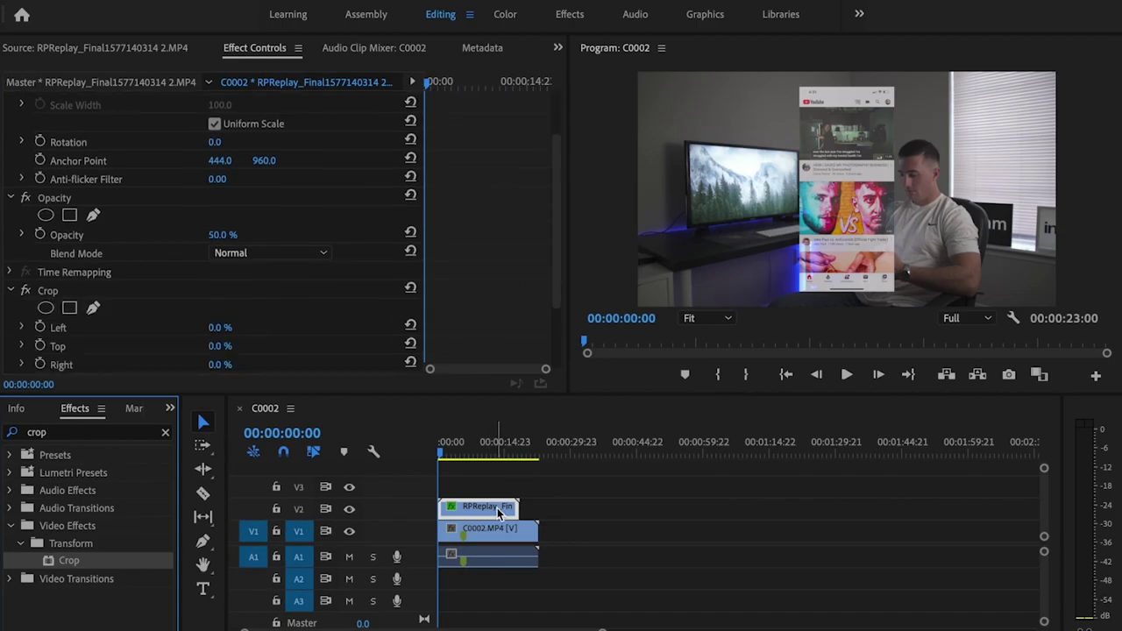
scroll(482, 316, down, 2)
click(229, 290)
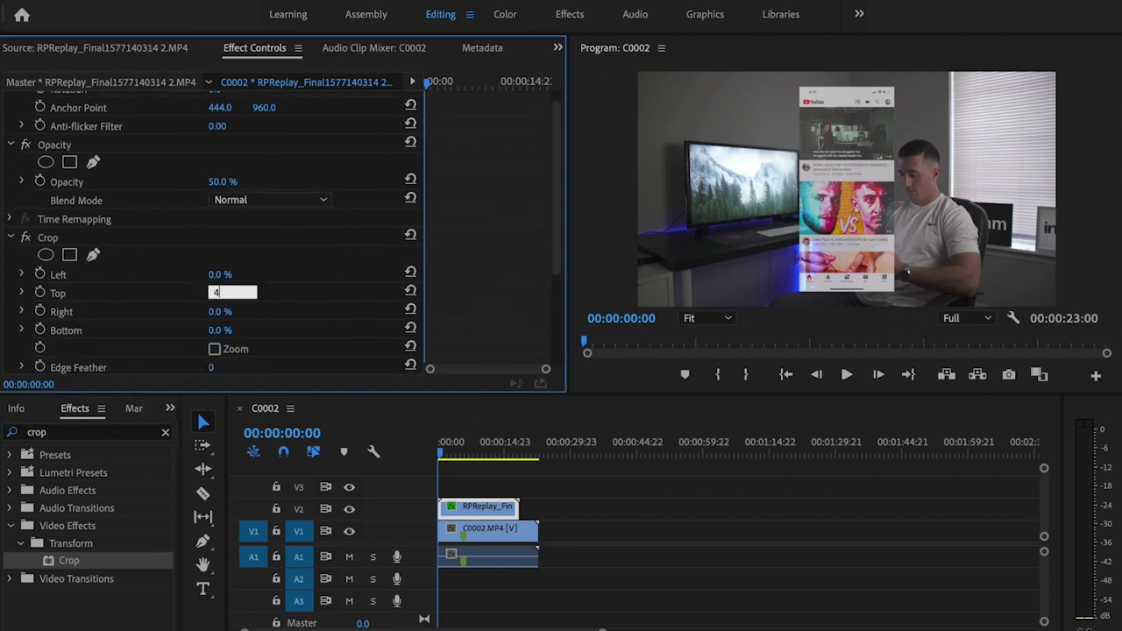
text(4.5)
key(Return)
click(230, 328)
key(Return)
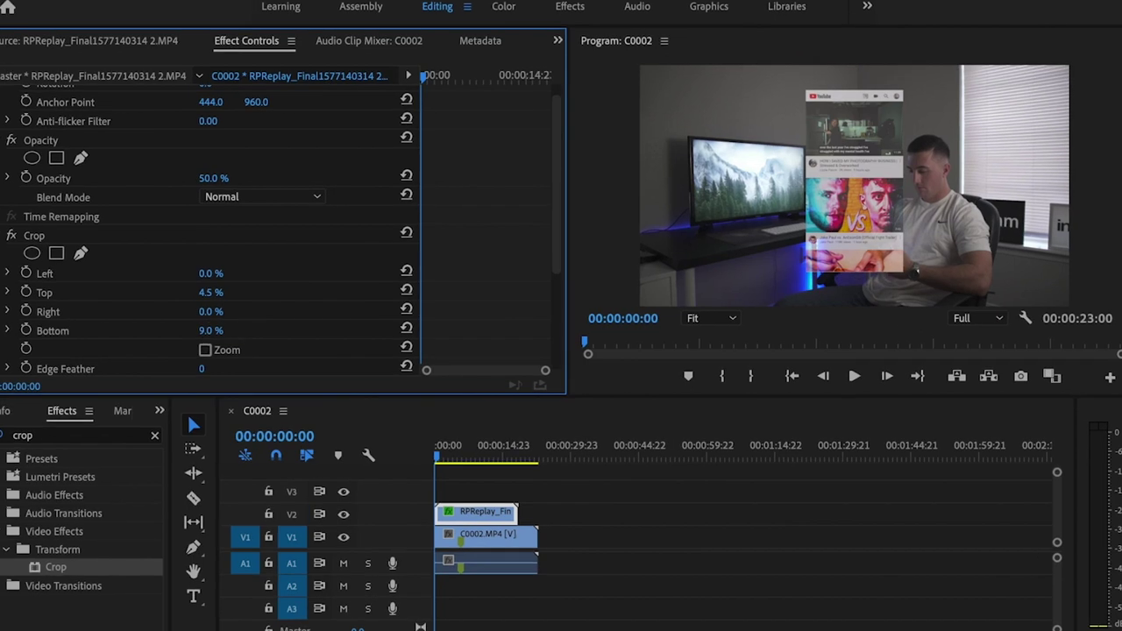
- Search for Basic 3D and apply it to the phone clip on V2
click(154, 434)
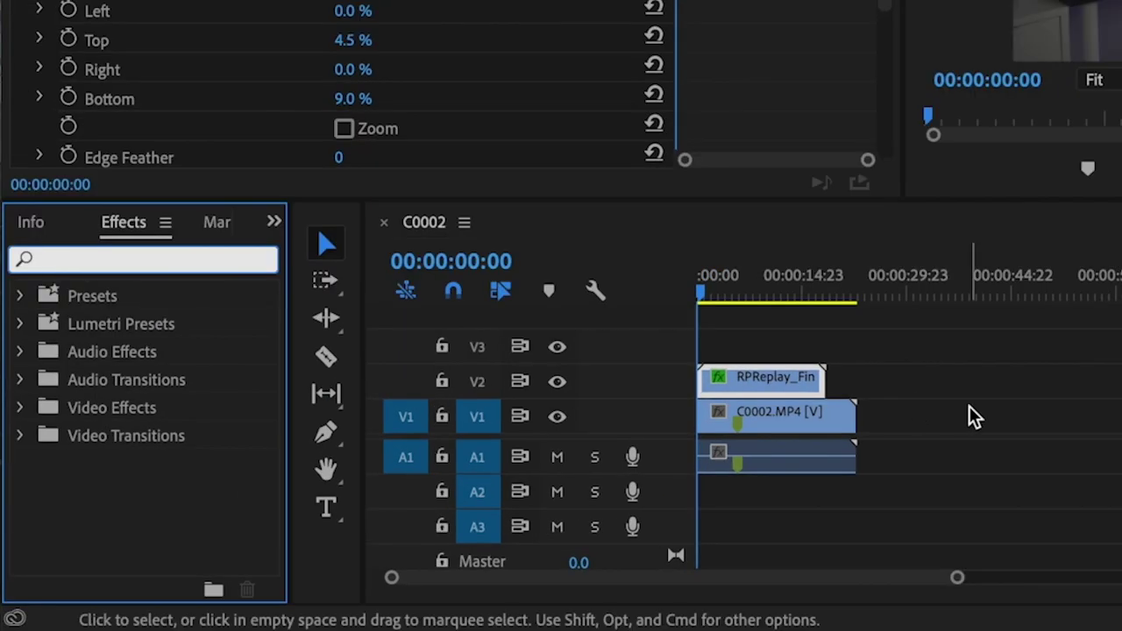
text(basic )
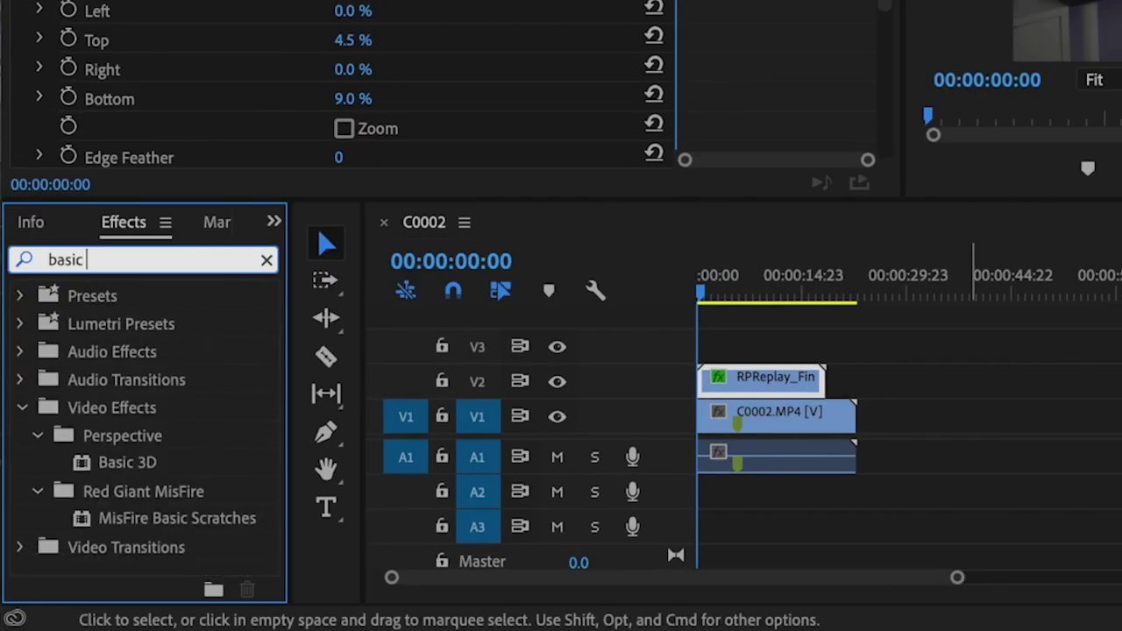
text(3d)
drag(70, 466, 784, 387)
scroll(818, 110, up, 2)
scroll(811, 63, down, 2)
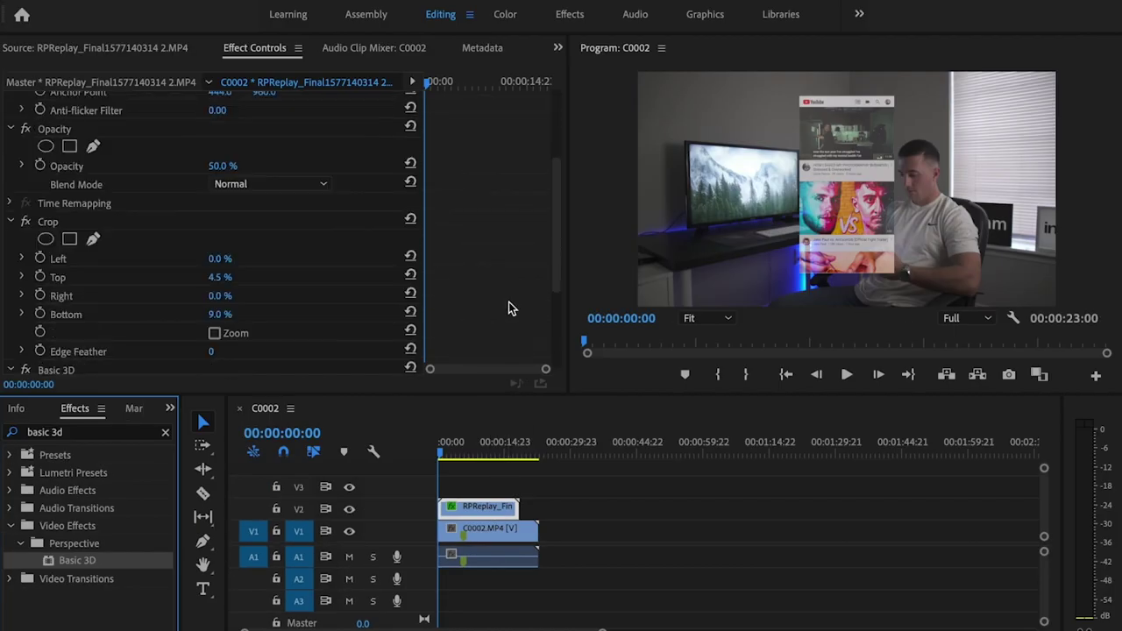
scroll(511, 308, down, 5)
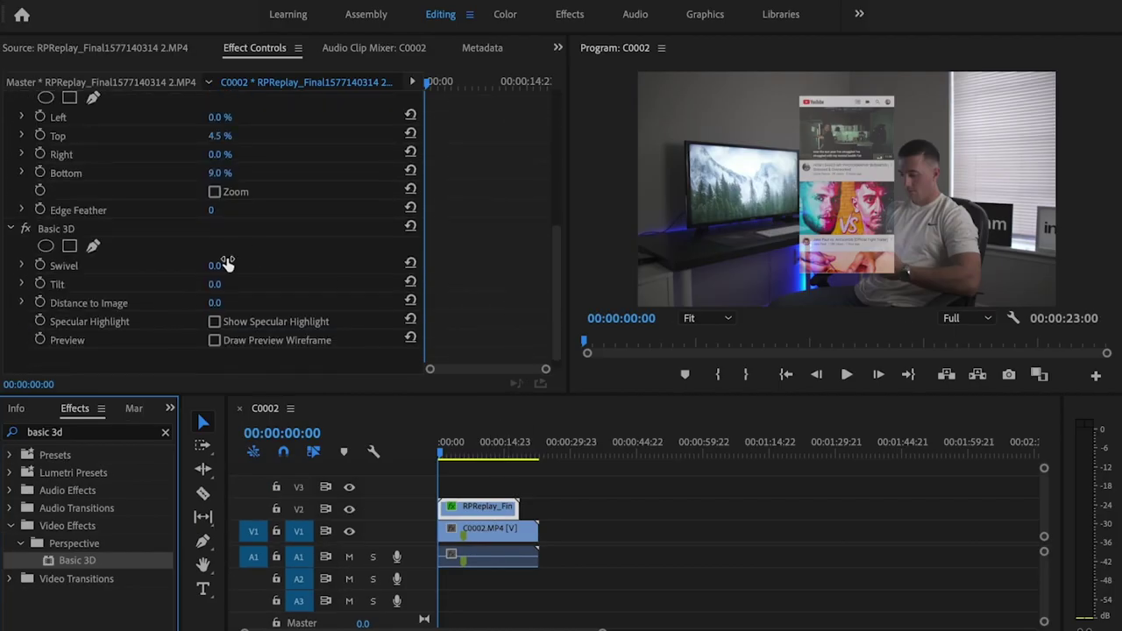
- Set the Basic 3D Swivel to 225° and Tilt to 0°
click(214, 265)
text(5)
key(Return)
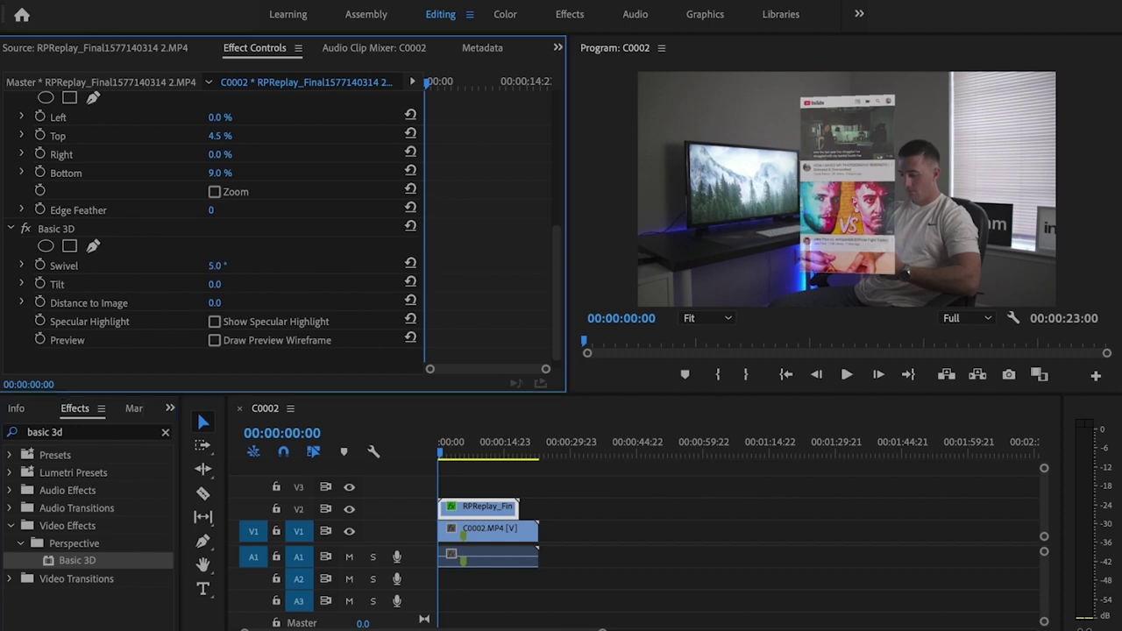
drag(215, 266, 396, 266)
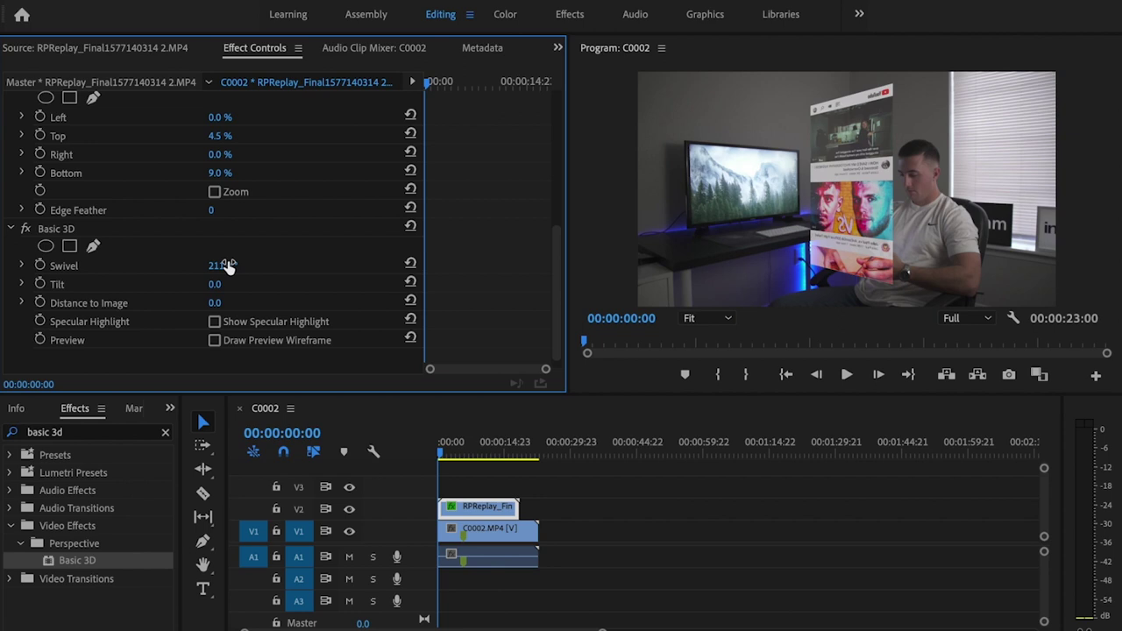
click(213, 283)
text(24)
key(Return)
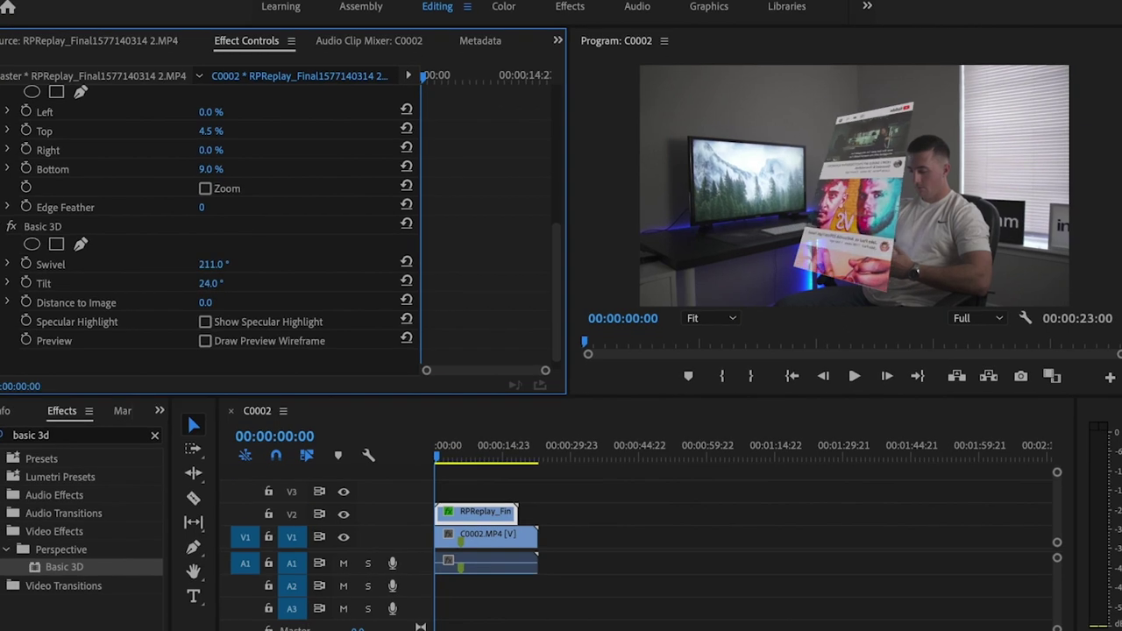
drag(217, 283, 213, 283)
click(213, 283)
text(0)
key(Return)
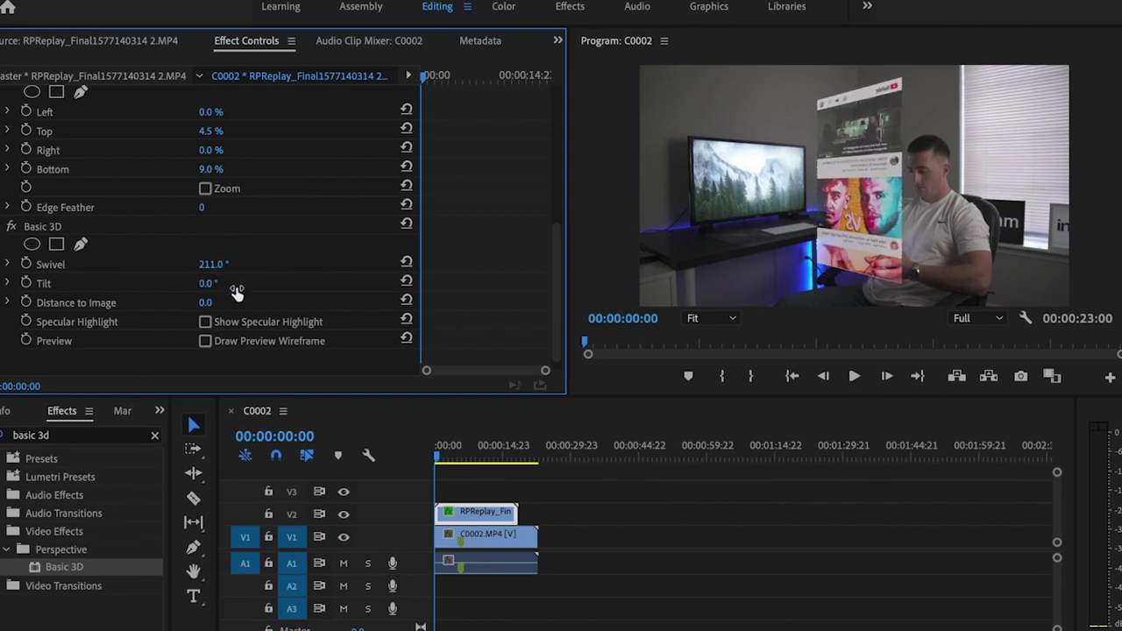
click(213, 264)
text(225)
key(Return)
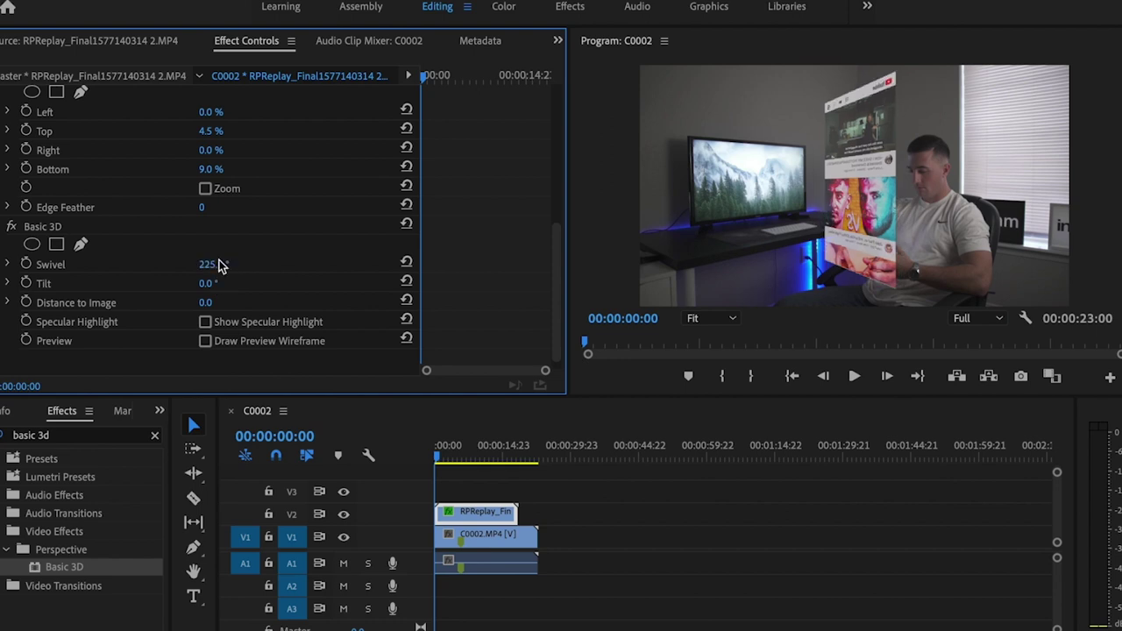
- Move the overlay left and slightly up beside the man, to position 838, 518
scroll(484, 255, down, 1)
scroll(484, 257, up, 10)
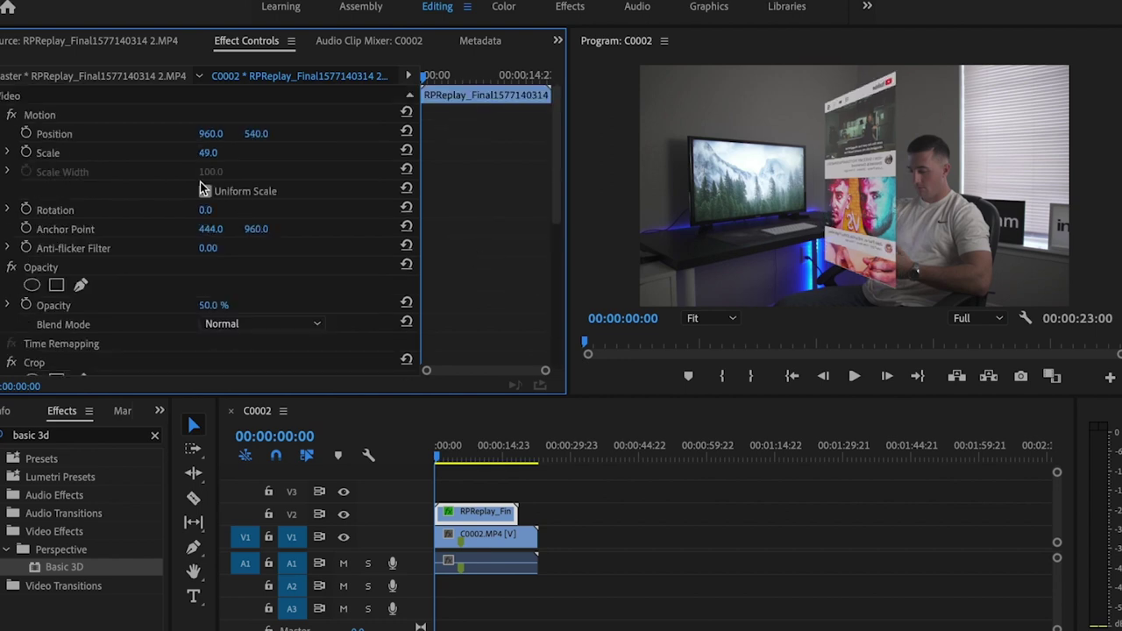
drag(211, 133, 103, 133)
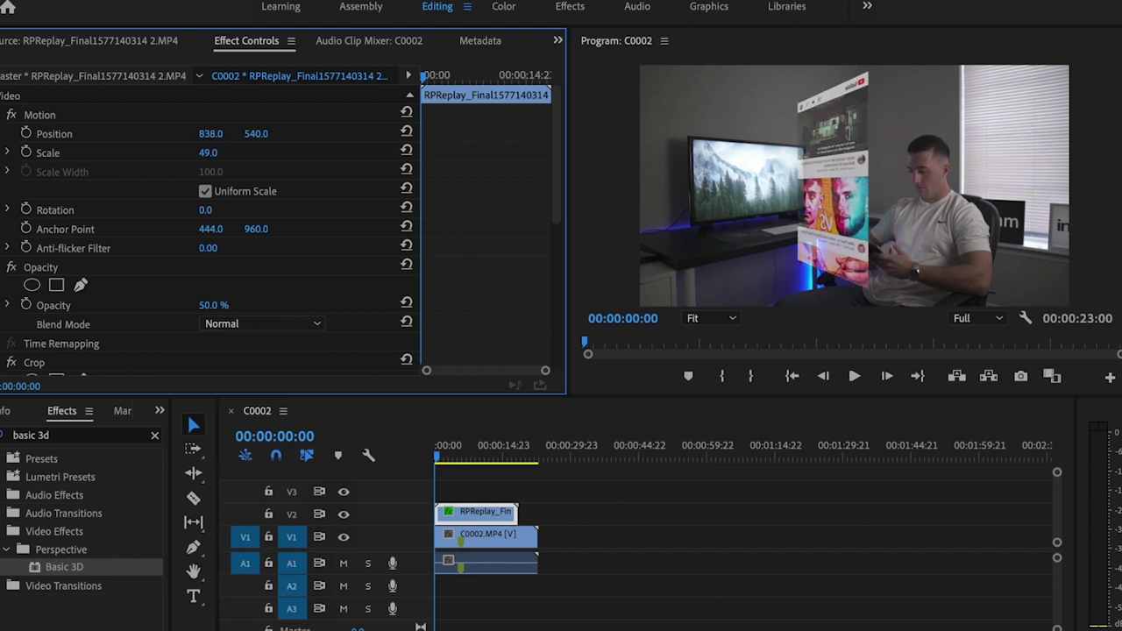
drag(256, 134, 237, 133)
- Search for Color Balance (RGB) and apply it to the phone clip
click(155, 435)
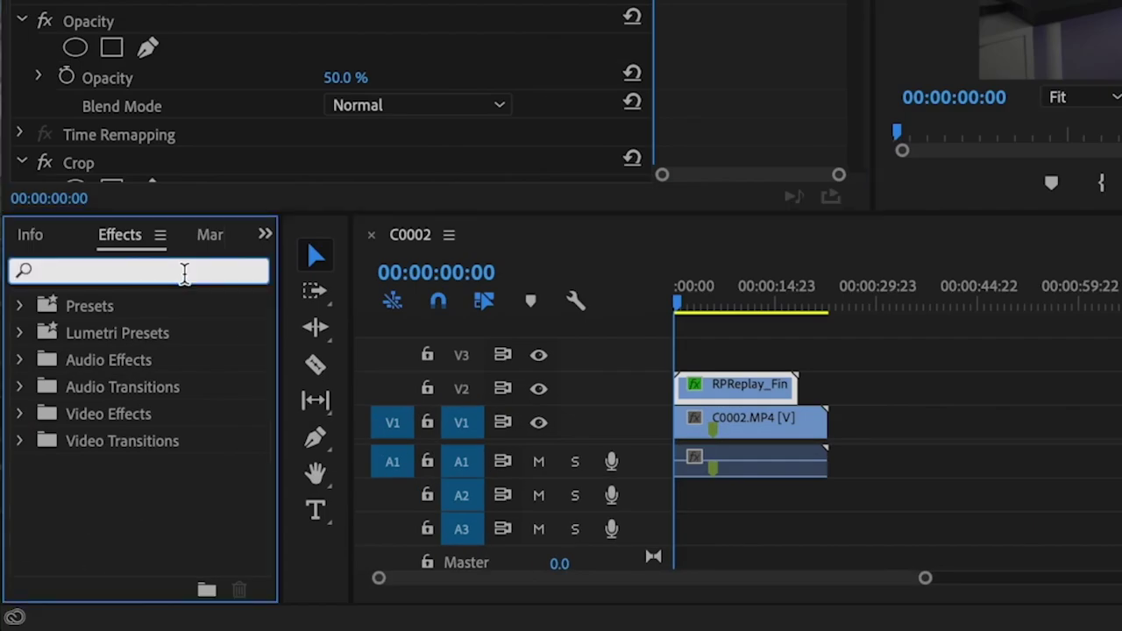
text(rgb colr)
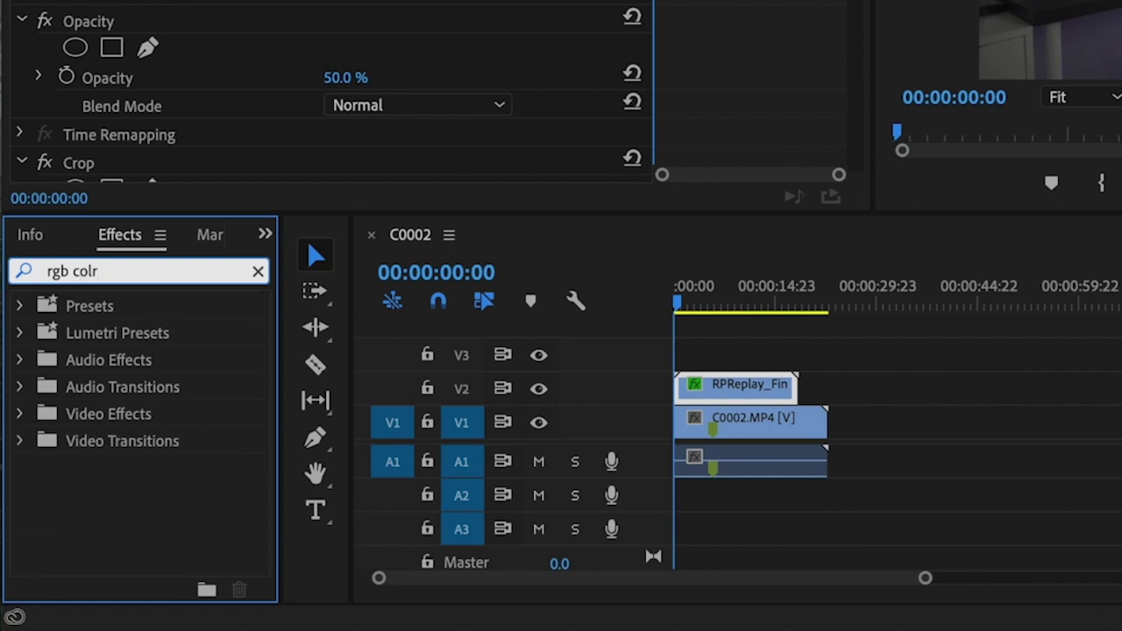
key(BackSpace)
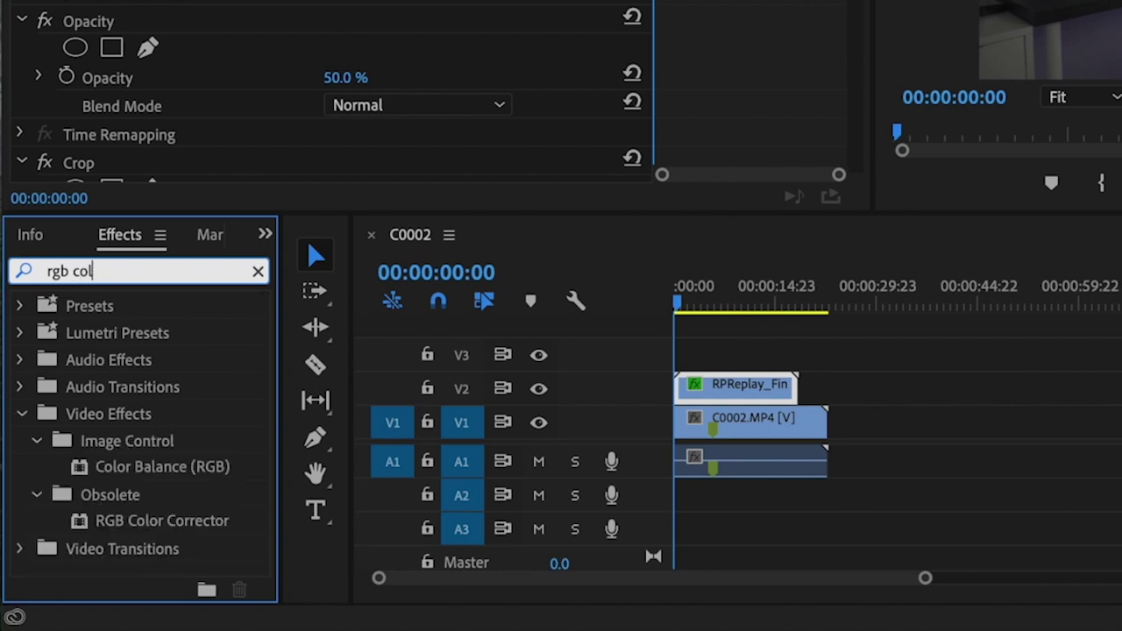
drag(168, 469, 723, 387)
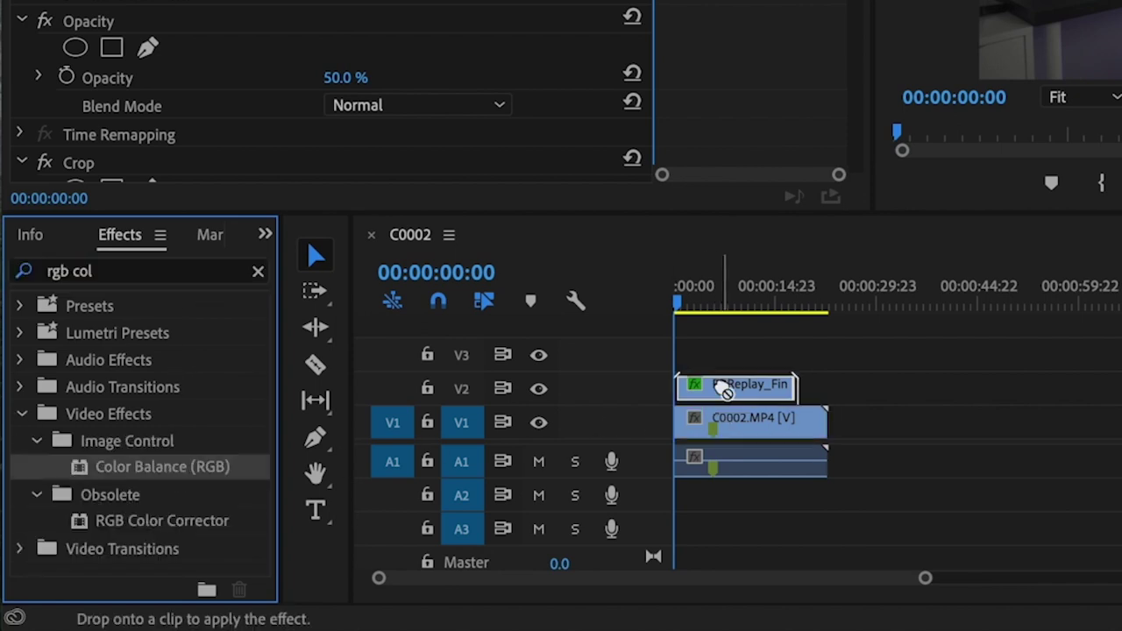
scroll(487, 337, down, 5)
scroll(487, 337, down, 3)
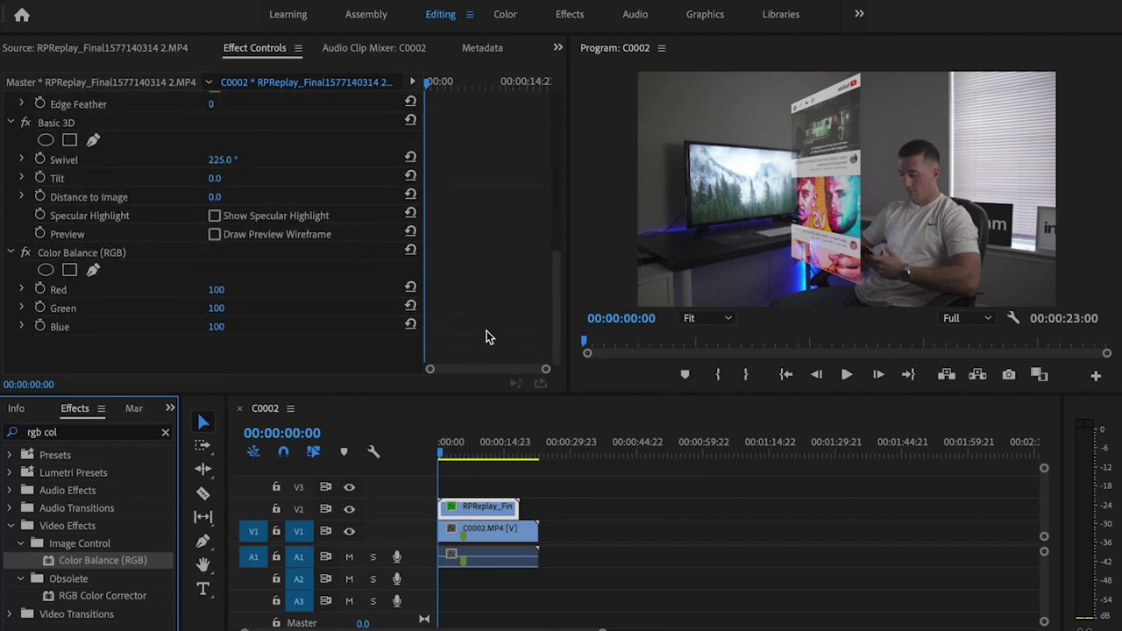
- Set Color Balance Red to 0 and lower Green to 93, leaving Blue at 96
click(219, 289)
text(0)
key(Return)
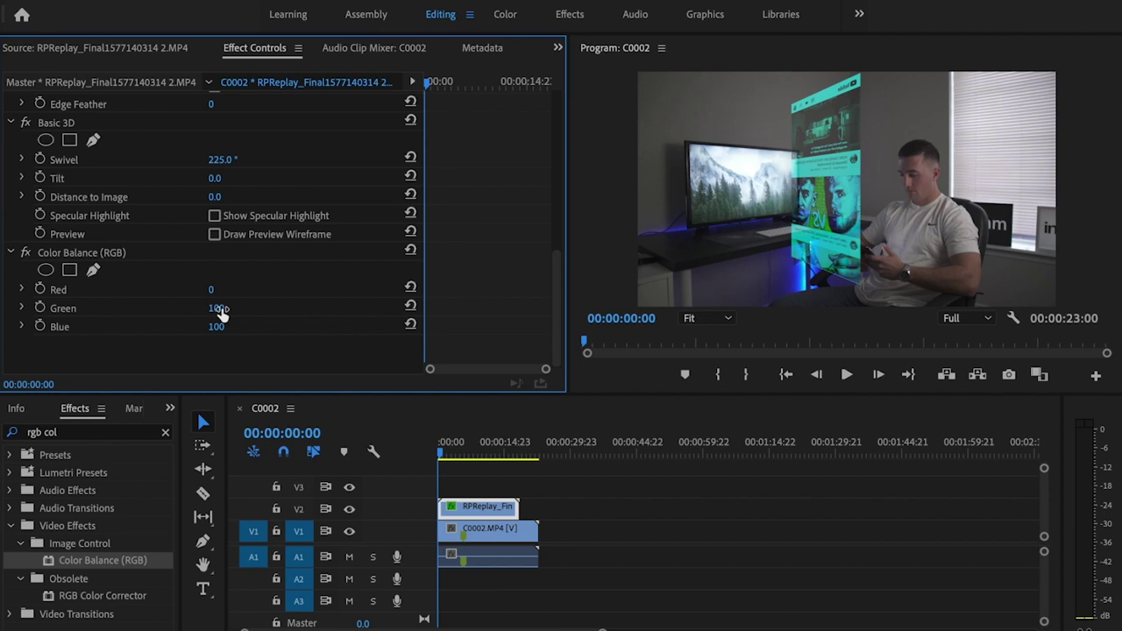
drag(213, 310, 205, 310)
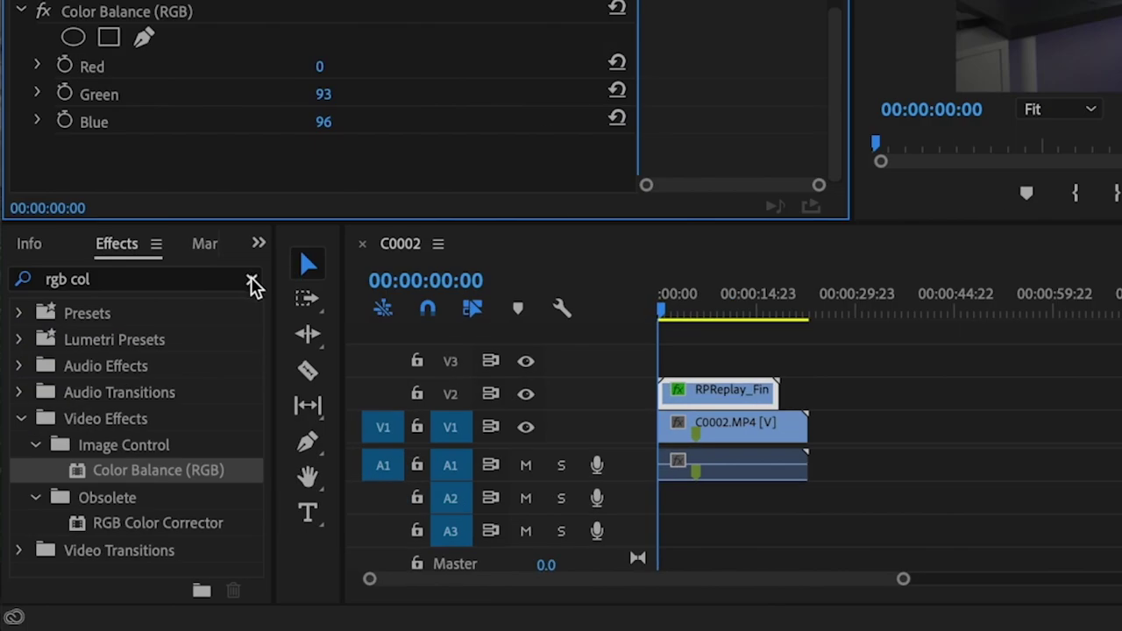
- Search for Wave Warp and apply it to the phone clip on V2
click(251, 281)
click(193, 278)
text(wave warp)
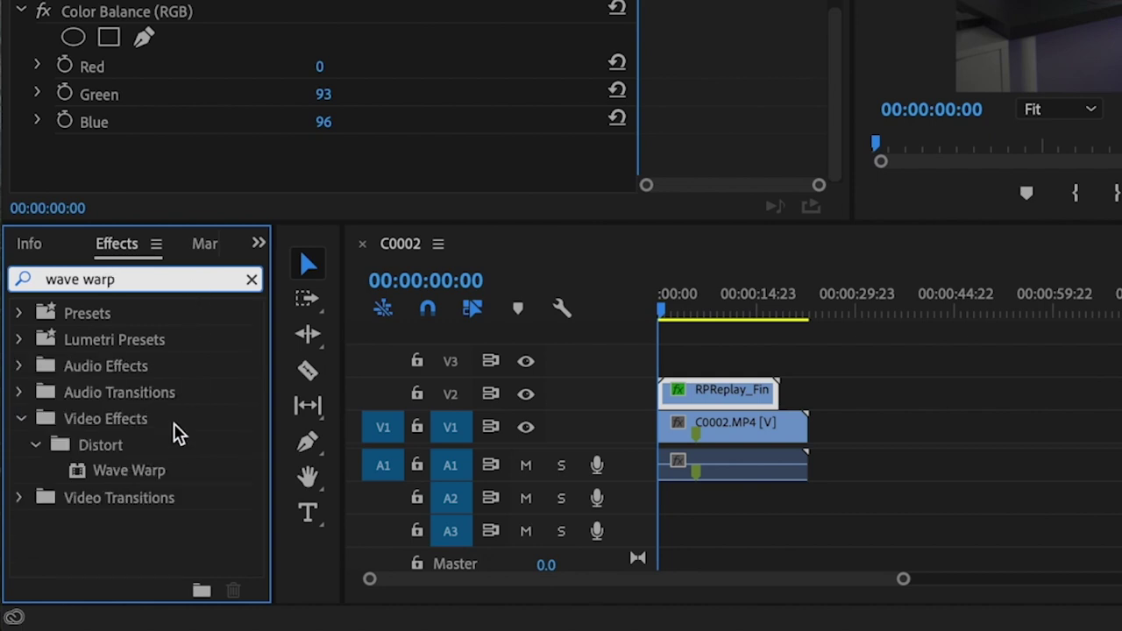
drag(150, 473, 731, 389)
scroll(761, 22, down, 3)
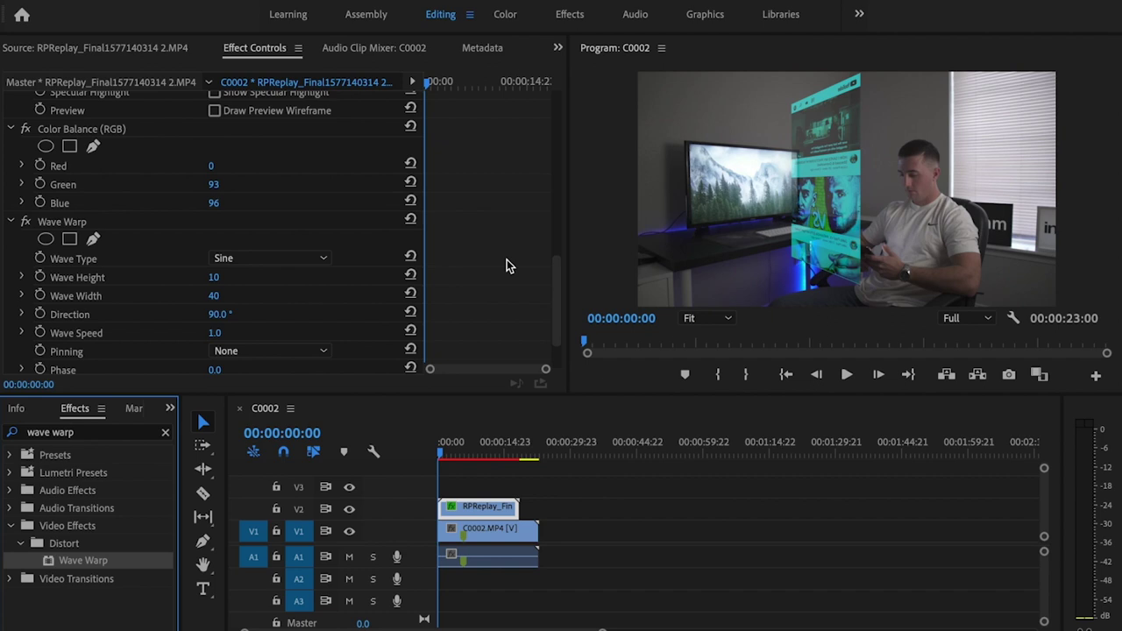
- Set Wave Warp to a Square wave with height 5, width 5 and direction 0°
click(303, 260)
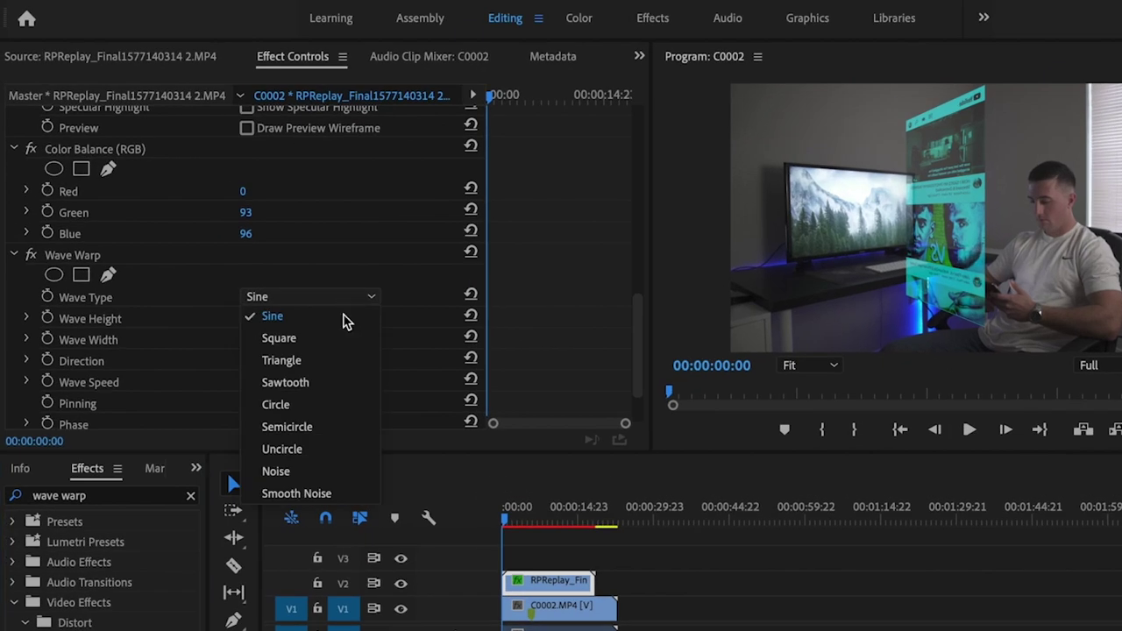
click(322, 338)
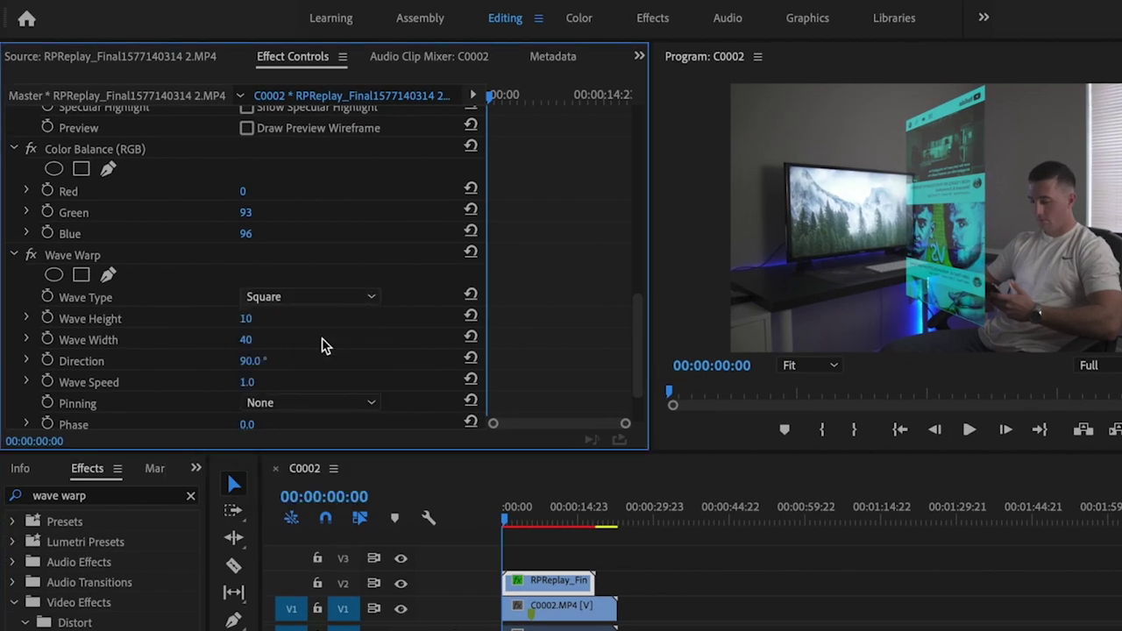
click(248, 321)
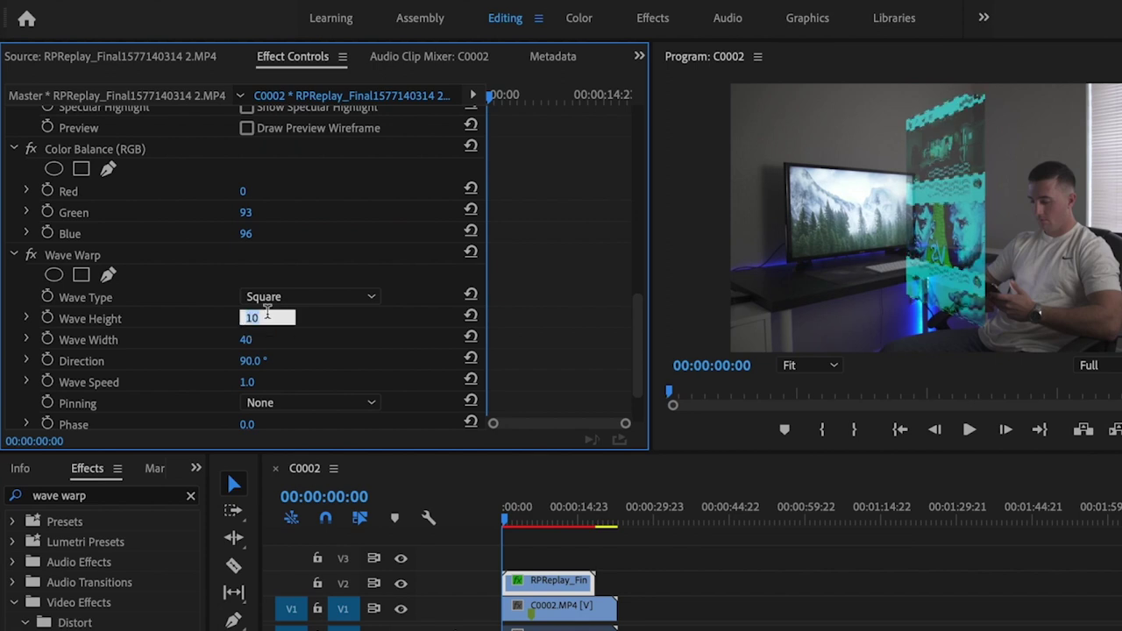
text(5)
click(248, 340)
text(5)
key(Return)
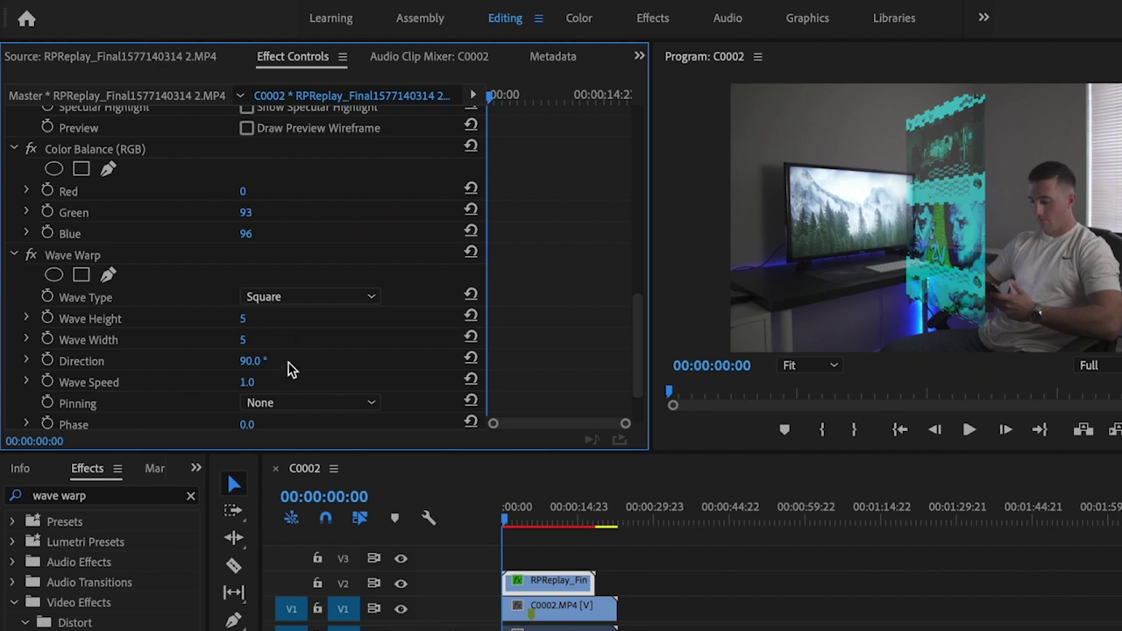
click(254, 362)
text(0)
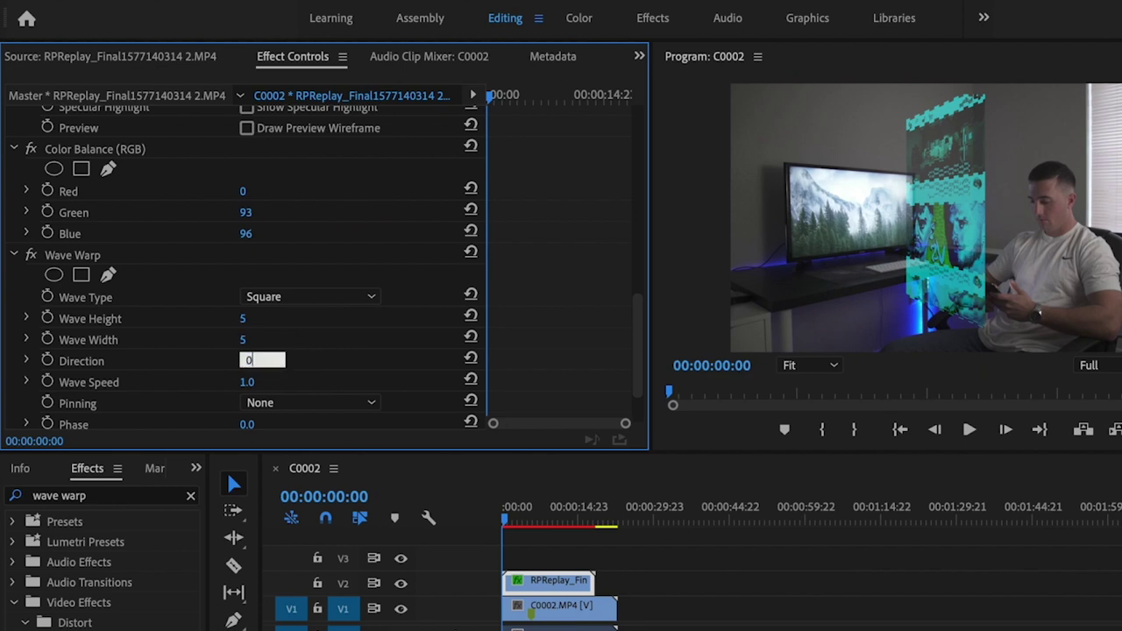
key(Return)
scroll(399, 364, down, 1)
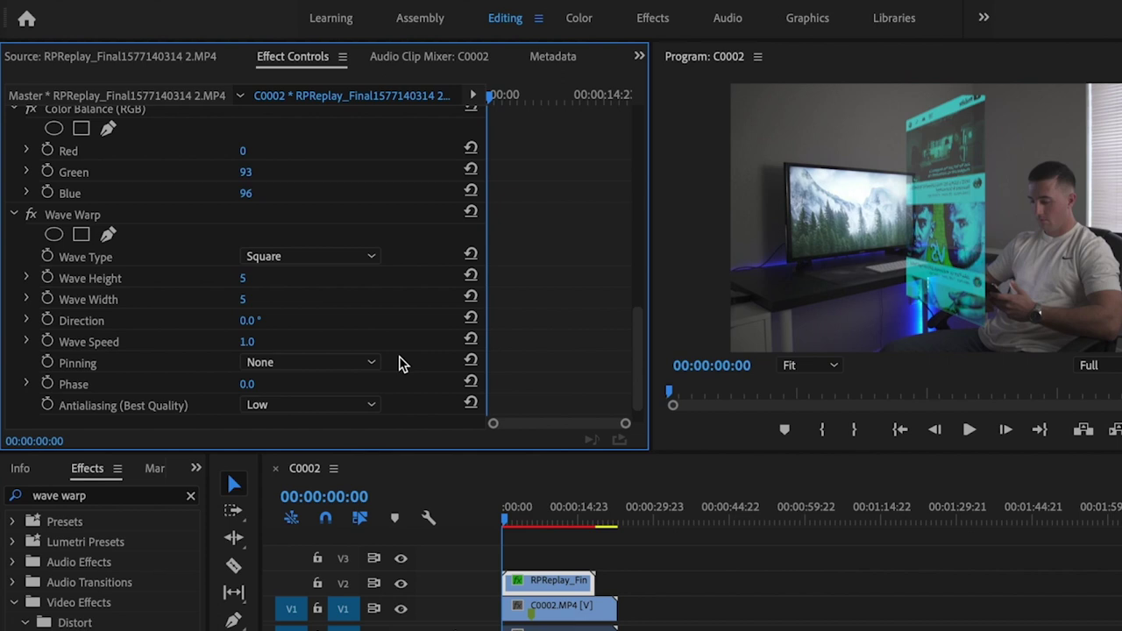
scroll(399, 364, down, 1)
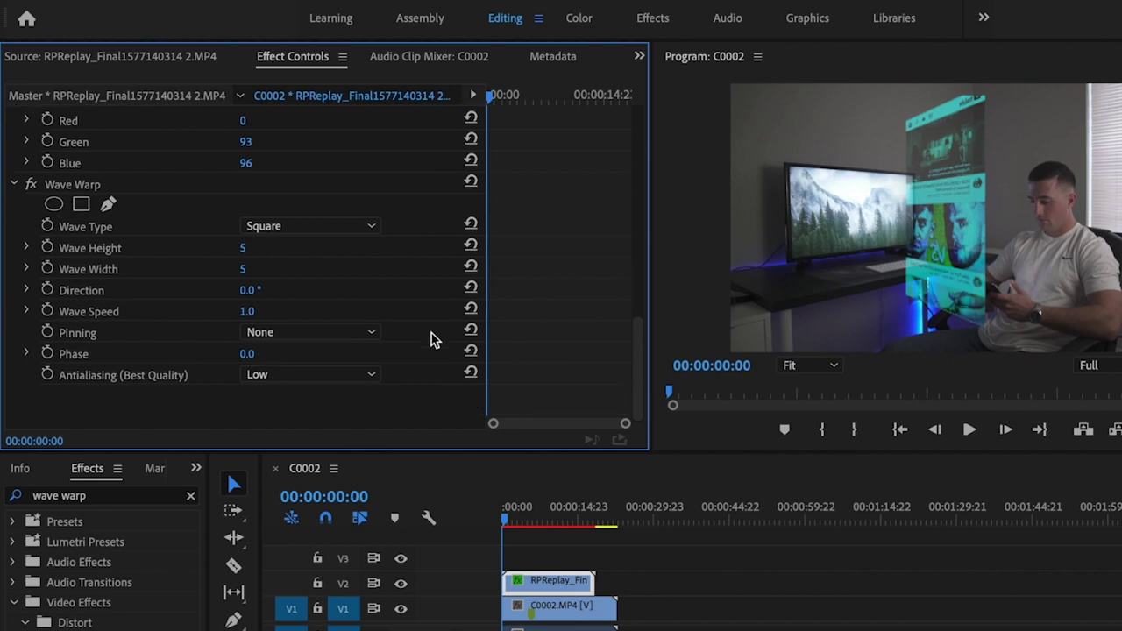
- Apply Alpha Glow to the phone clip and raise its Glow to 50
click(190, 495)
click(143, 496)
text(a)
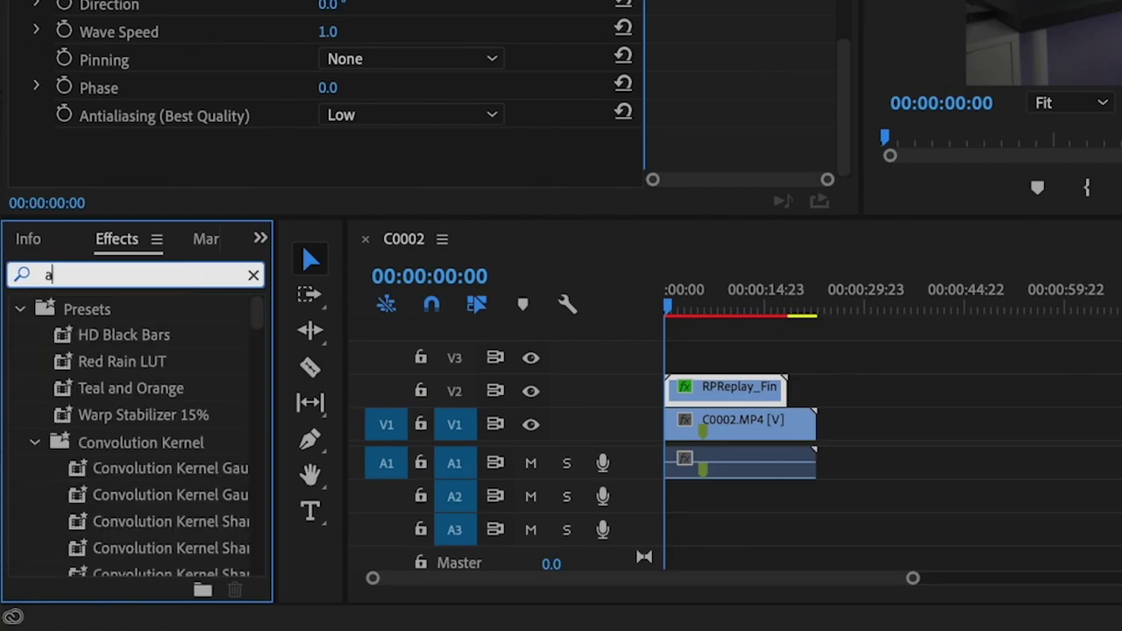
text(lpha glow)
drag(200, 476, 734, 394)
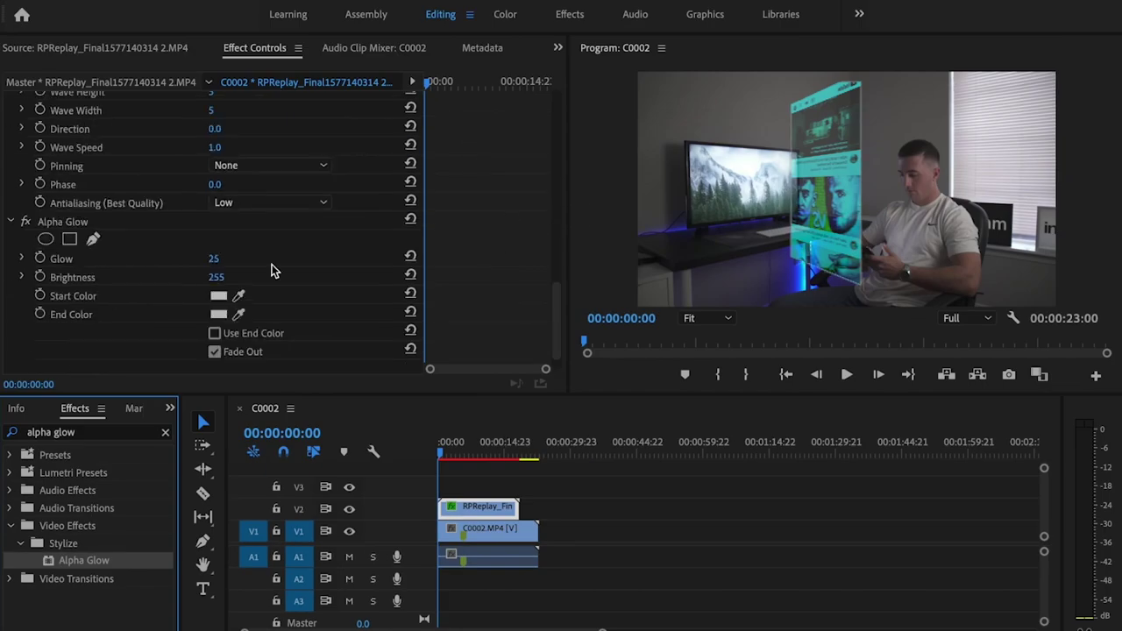
drag(214, 260, 239, 260)
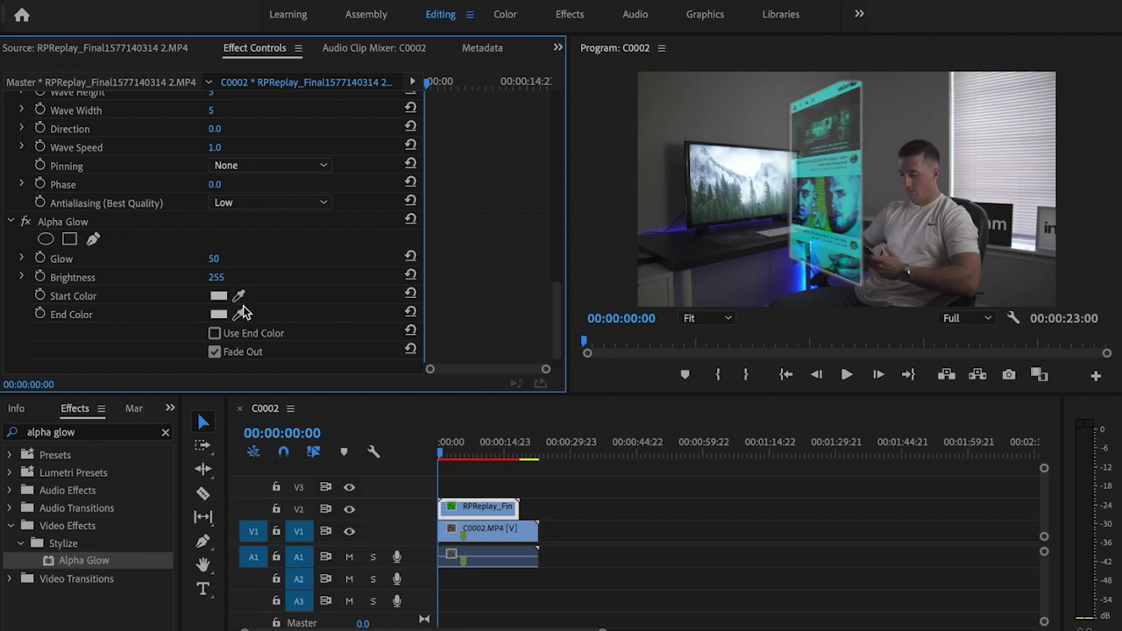
- Eyedrop a cyan start colour and dark teal end colour for the glow from the video
click(238, 298)
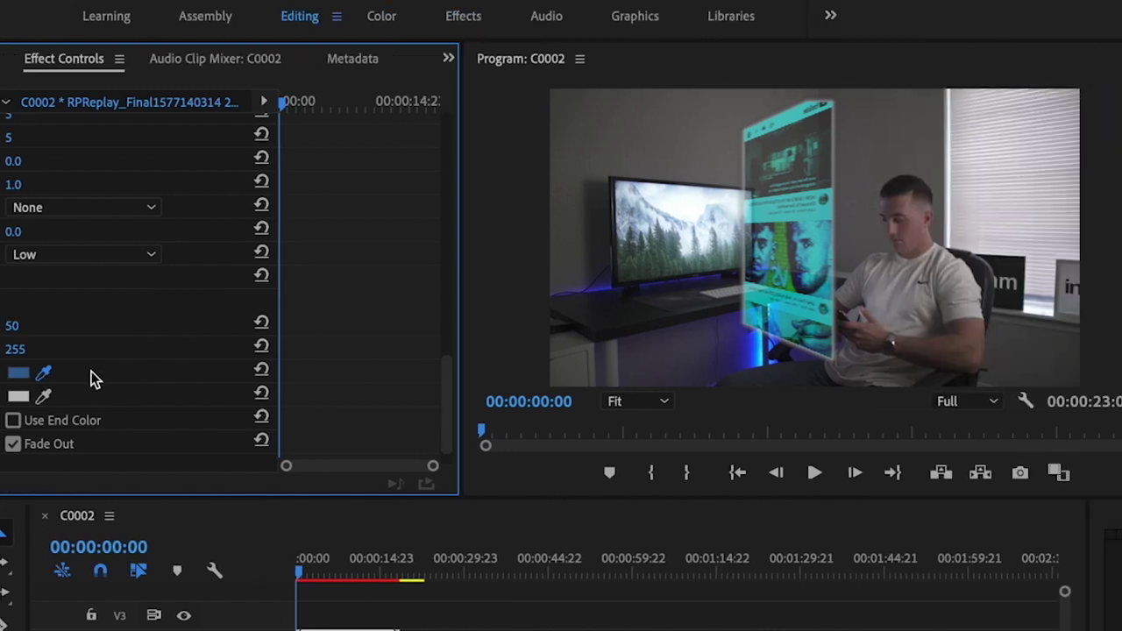
drag(43, 372, 823, 249)
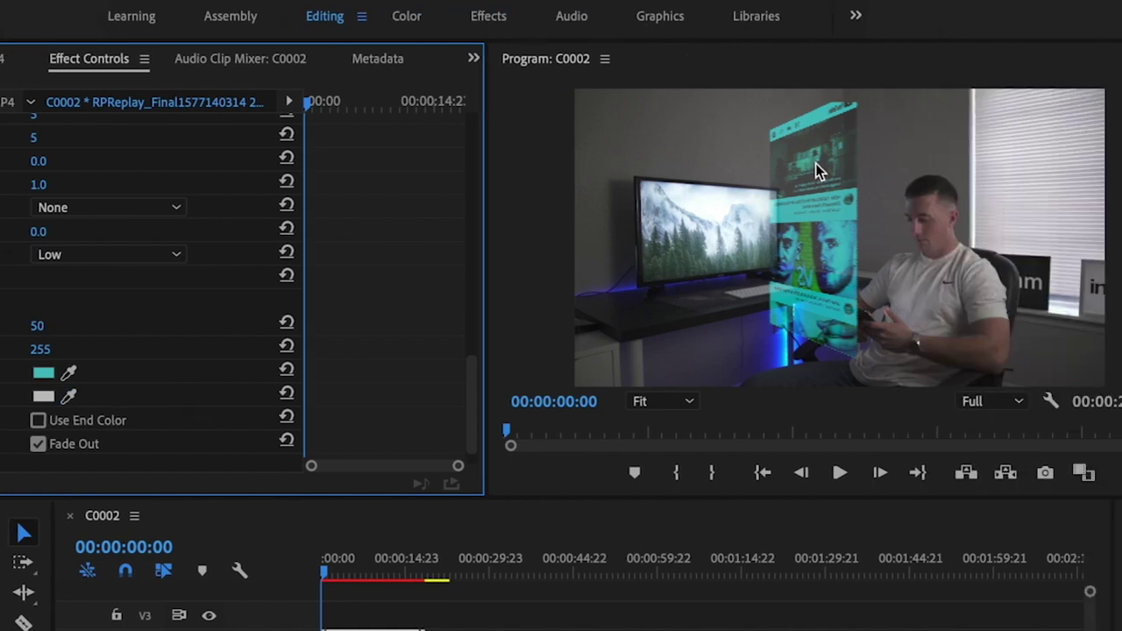
click(841, 145)
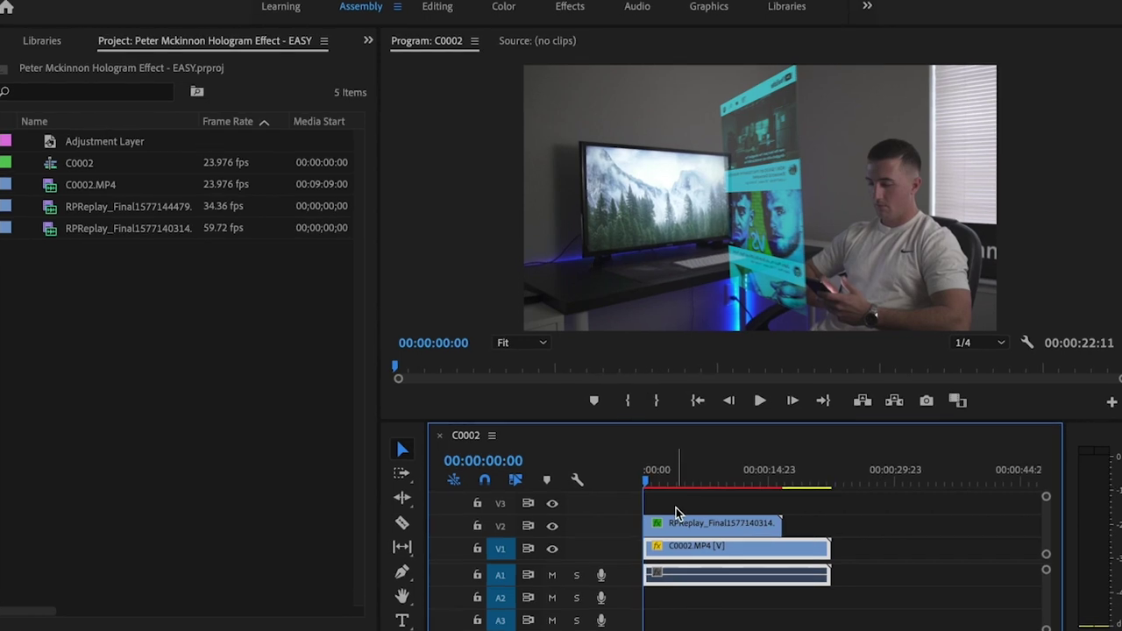
- Hide V2 and add timeline markers at each of the man's gestures
click(652, 482)
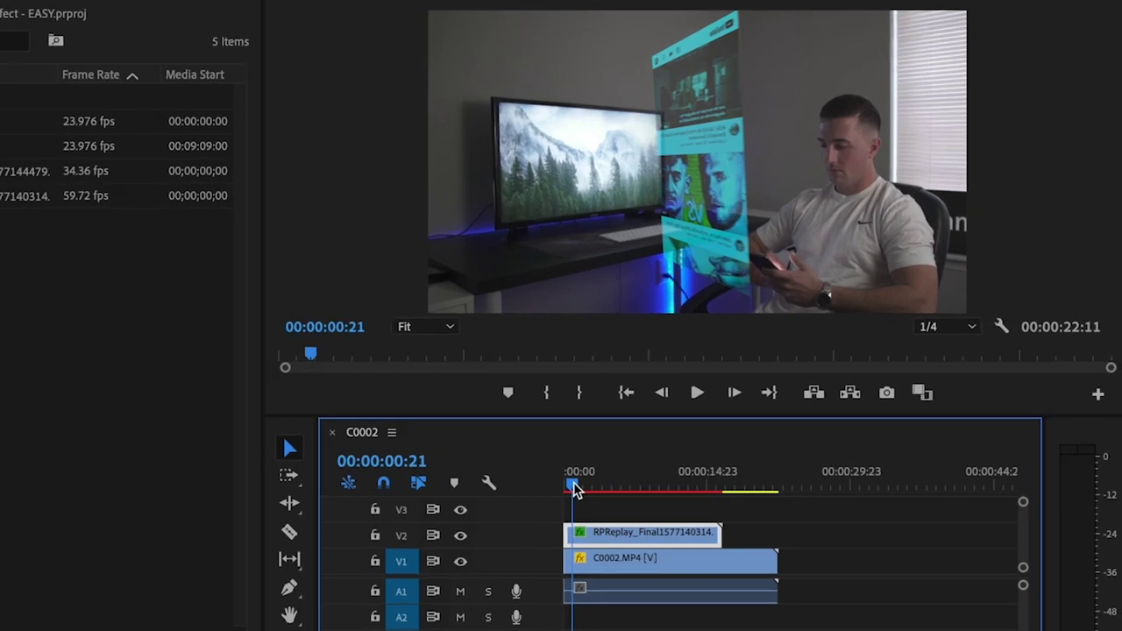
click(460, 534)
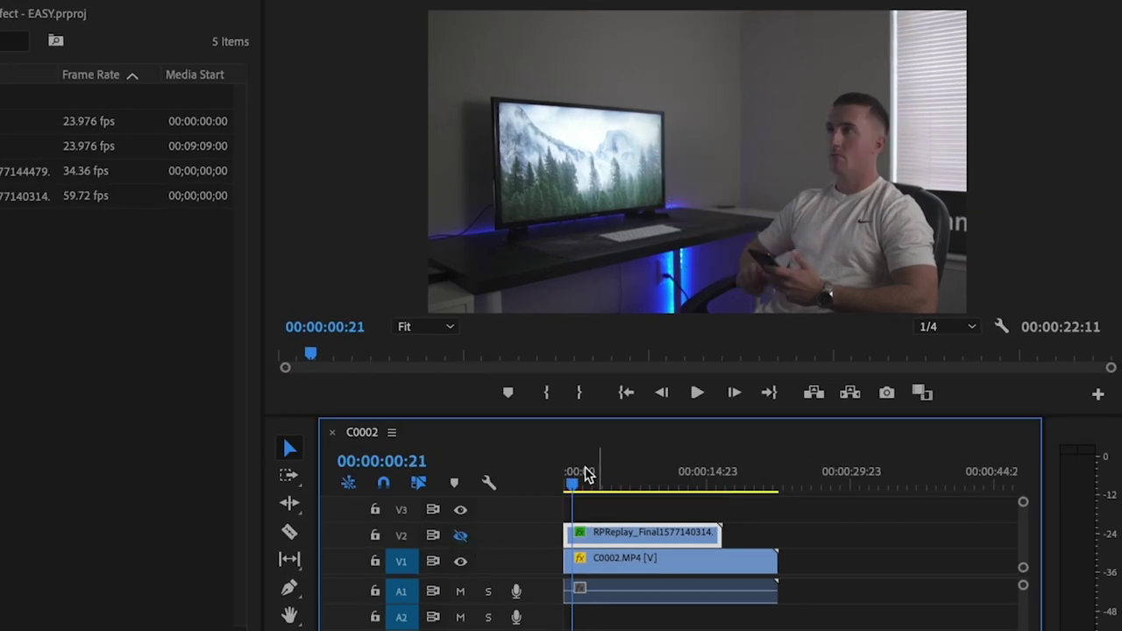
mouse_move(571, 488)
mouse_down()
mouse_move(587, 482)
mouse_move(564, 491)
mouse_up()
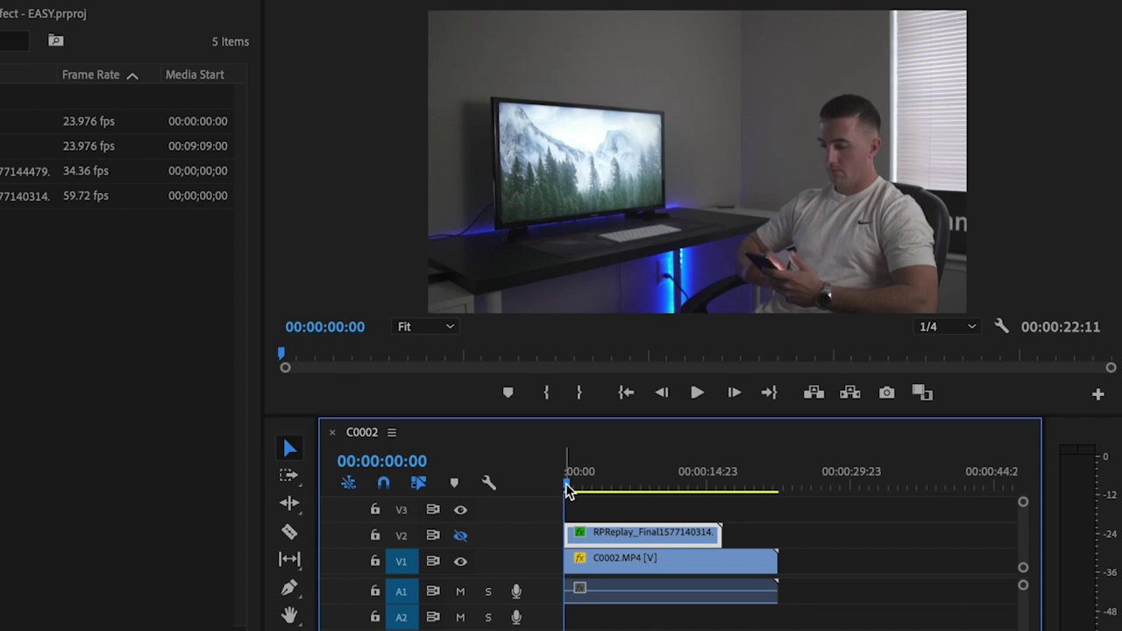
key(equal)
key(m)
drag(591, 483, 803, 488)
key(m)
key(m)
key(m)
key(m)
key(m)
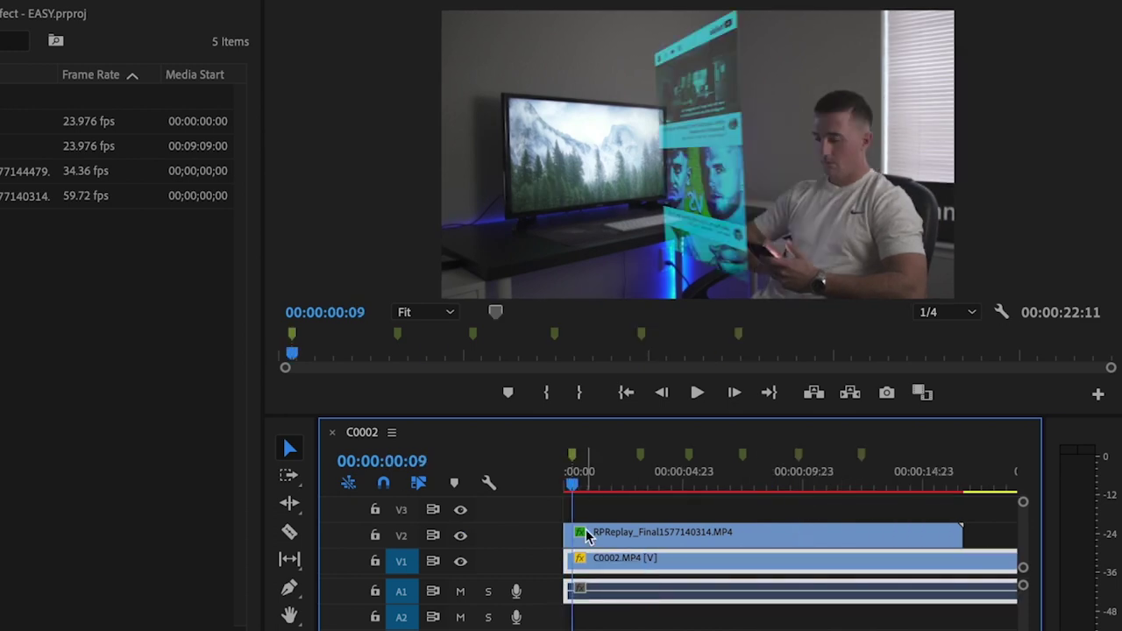
drag(588, 535, 595, 535)
click(575, 489)
drag(715, 477, 674, 487)
- Split the phone clip at the gesture points and ripple-trim the short piece
key(c)
click(643, 532)
key(b)
key(v)
key(ctrl+k)
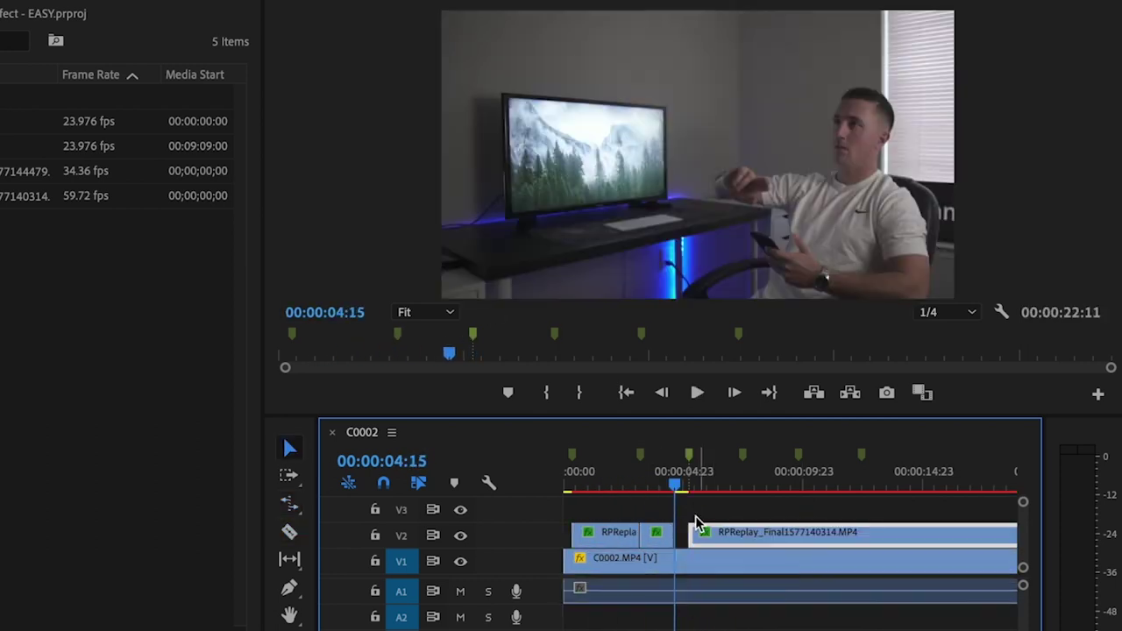
key(b)
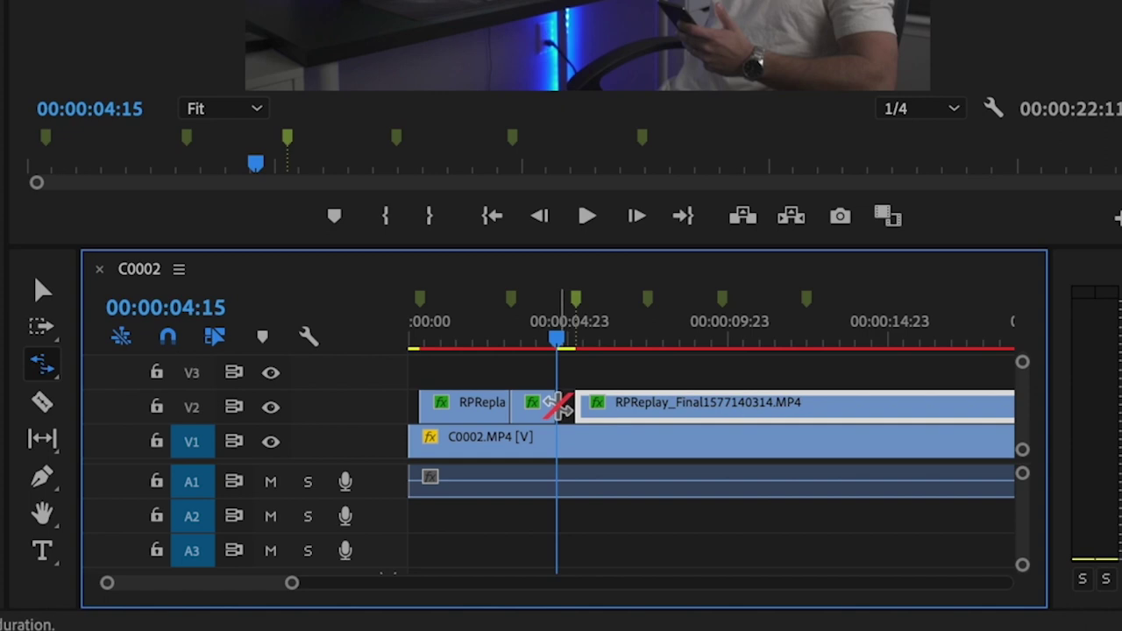
drag(558, 405, 570, 406)
- Fit the sequence in the timeline and play it back to check the cut timing
click(537, 338)
drag(536, 338, 470, 349)
key(minus)
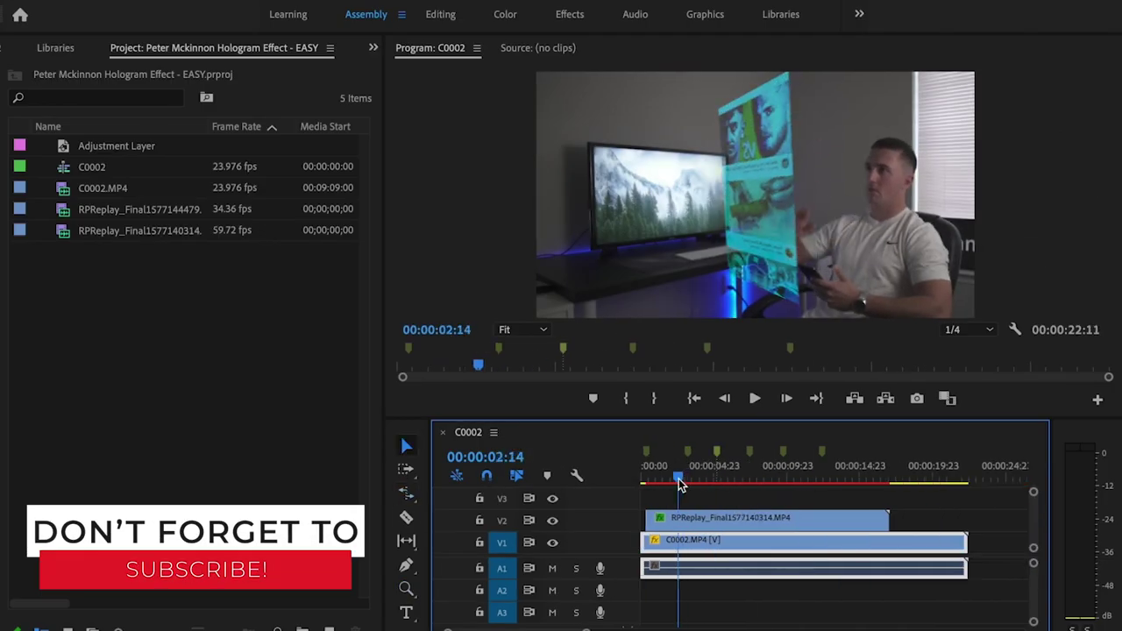
mouse_move(680, 484)
mouse_down()
mouse_move(663, 482)
mouse_move(818, 481)
mouse_move(659, 484)
mouse_up()
key(space)
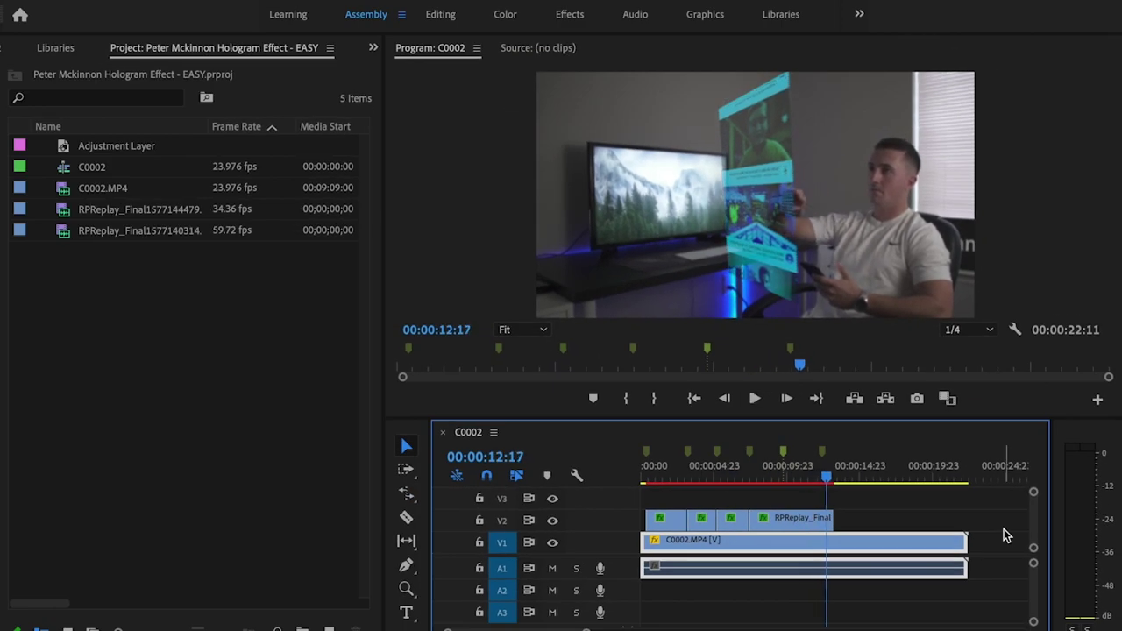
click(796, 480)
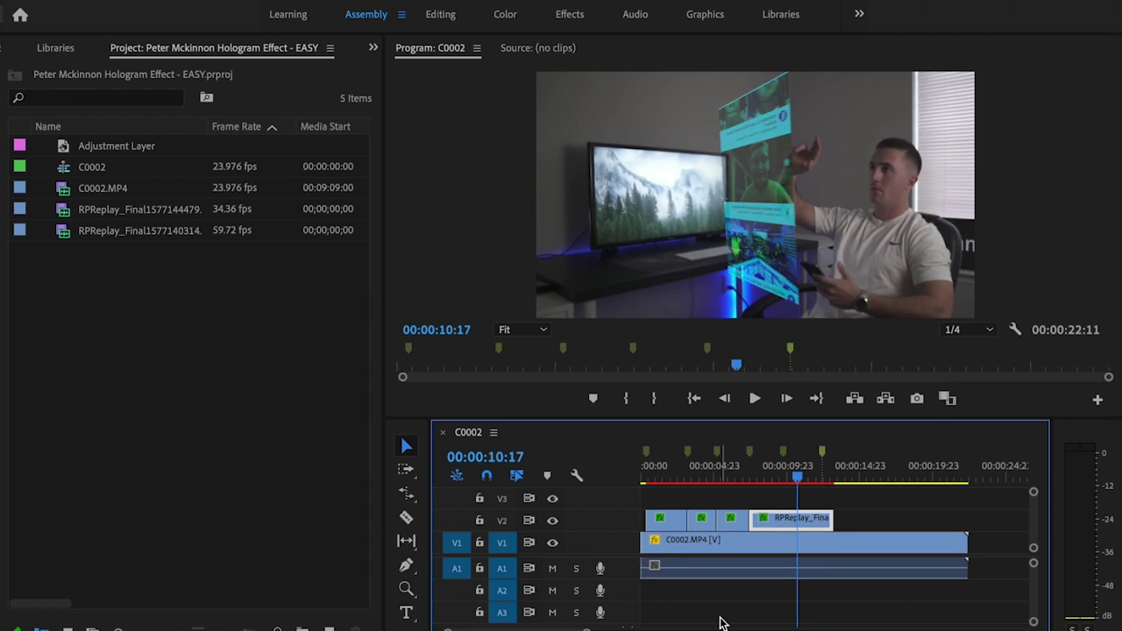
drag(796, 480, 810, 481)
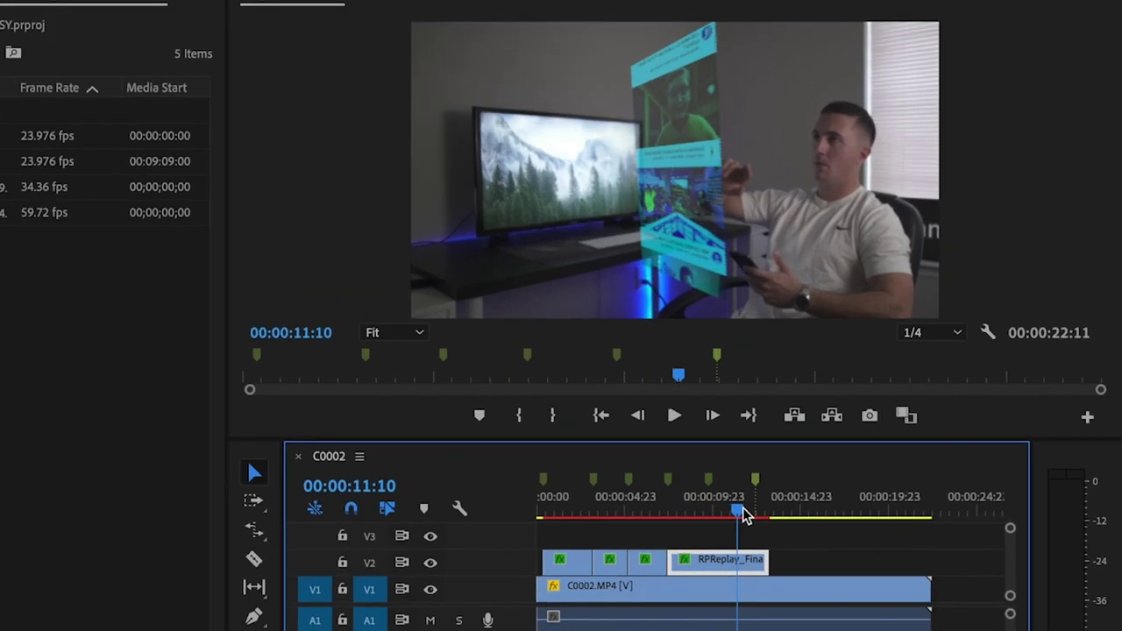
mouse_move(743, 515)
mouse_down()
mouse_move(773, 516)
mouse_move(747, 517)
mouse_up()
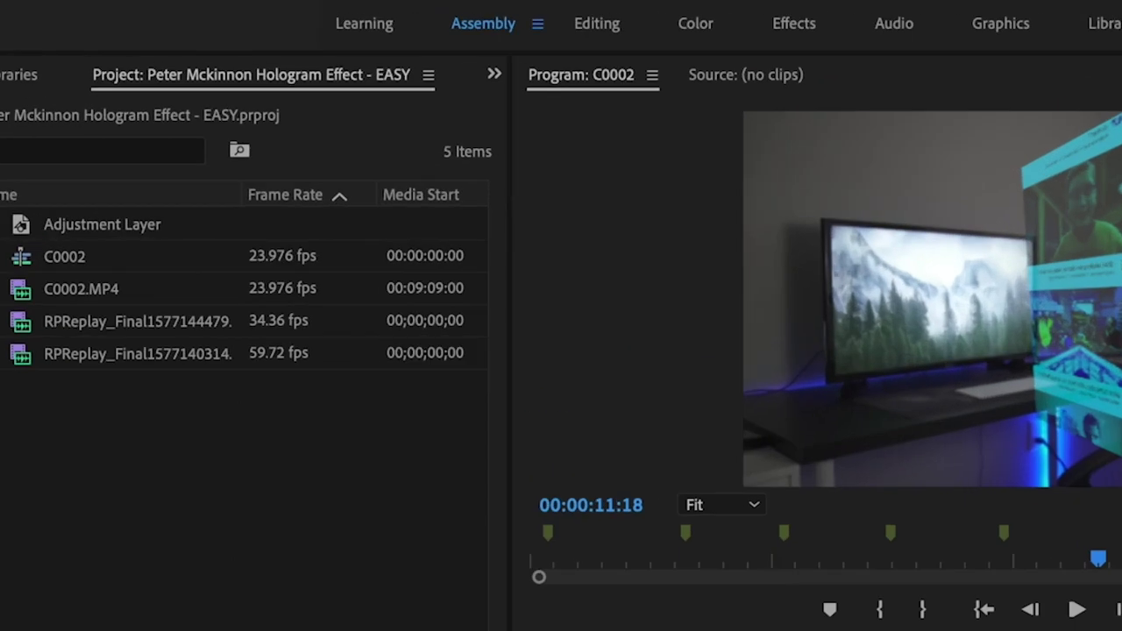
click(440, 25)
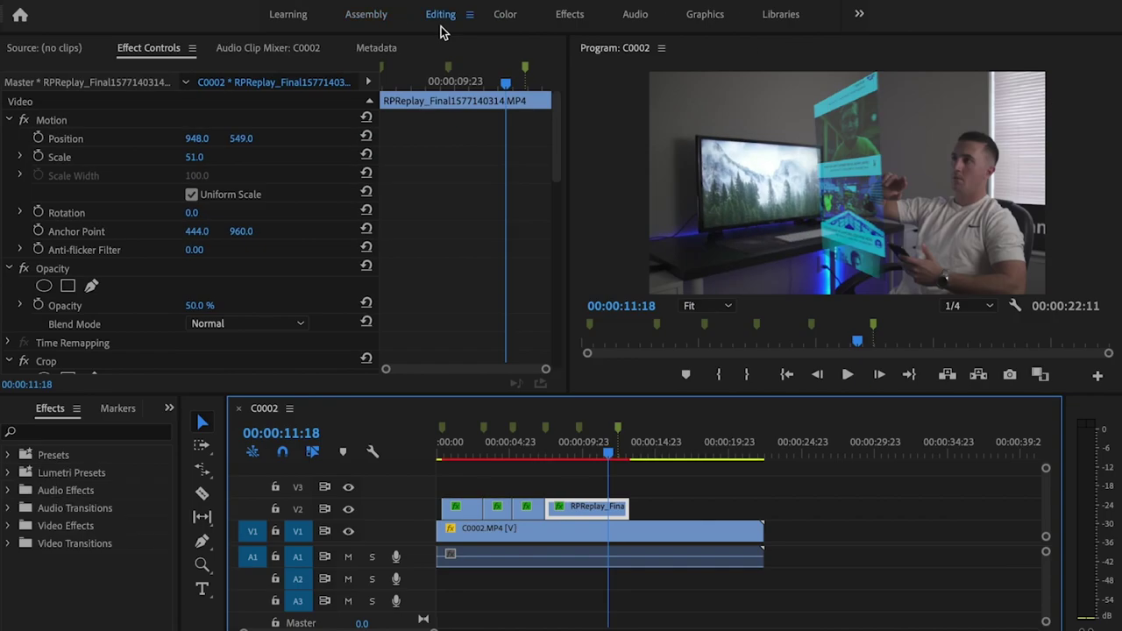
- Apply Lumetri Color and move the playhead to the 12:10 marker
click(84, 431)
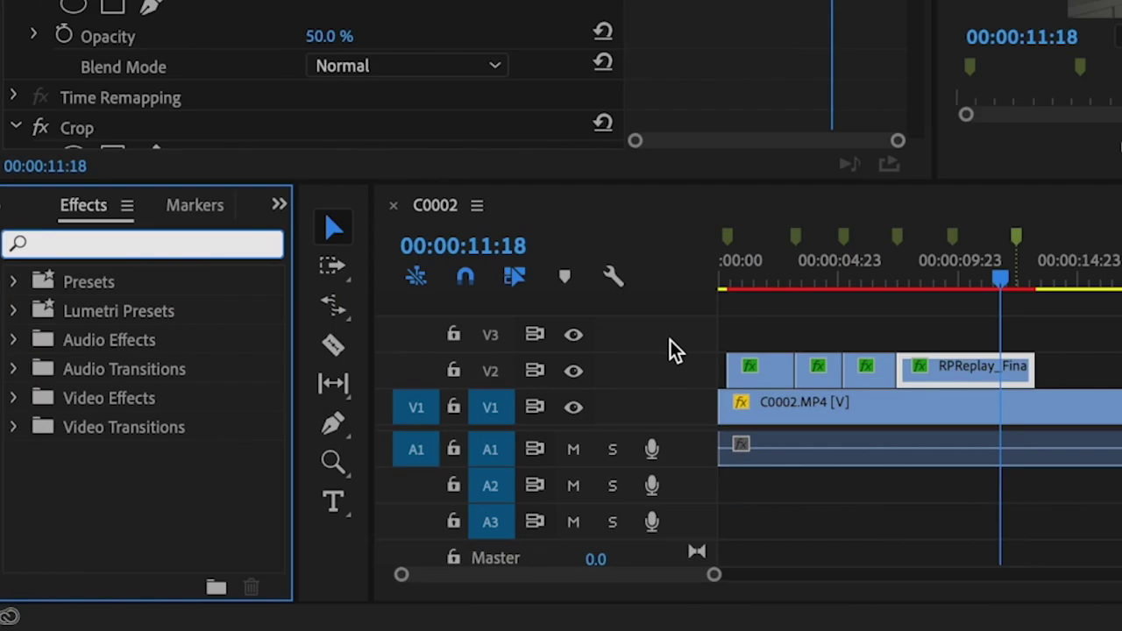
text(lumetri)
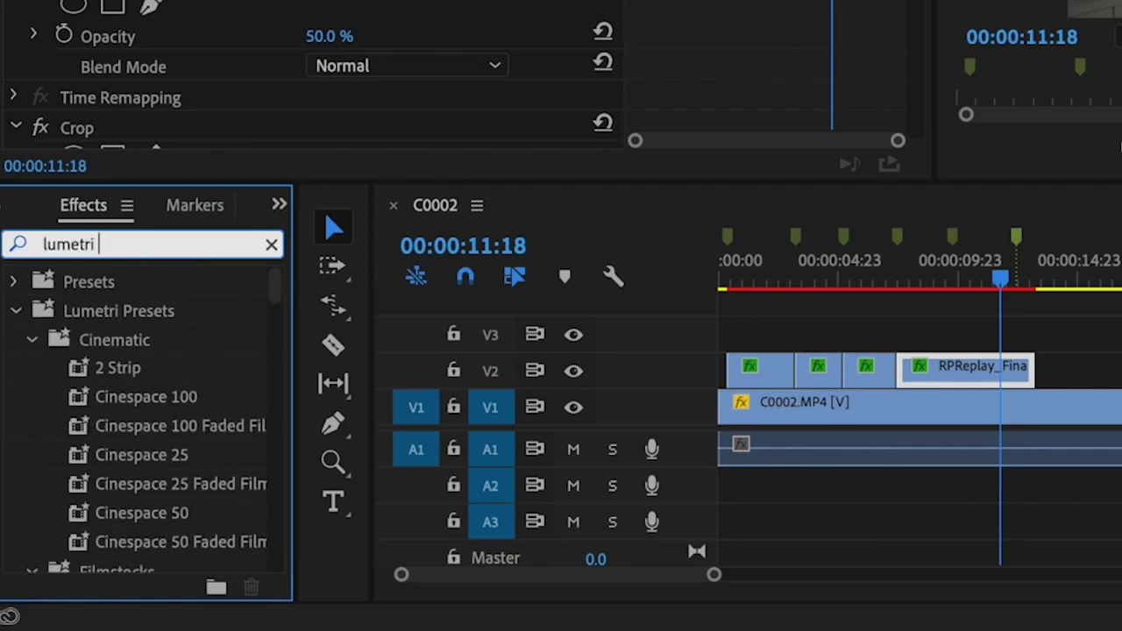
text( color)
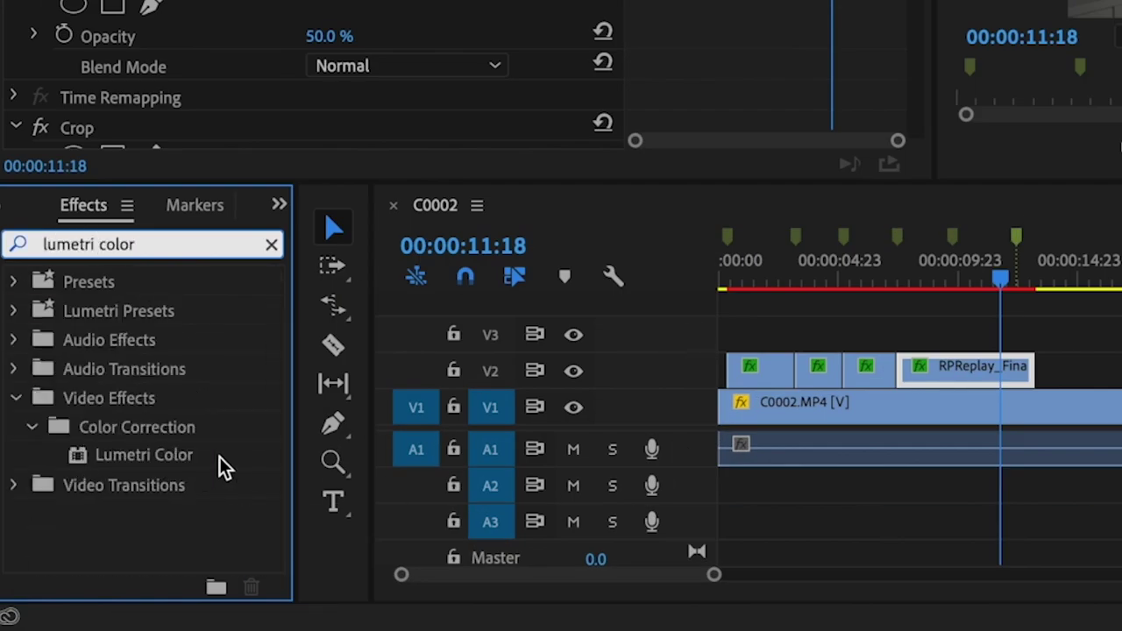
drag(166, 458, 989, 380)
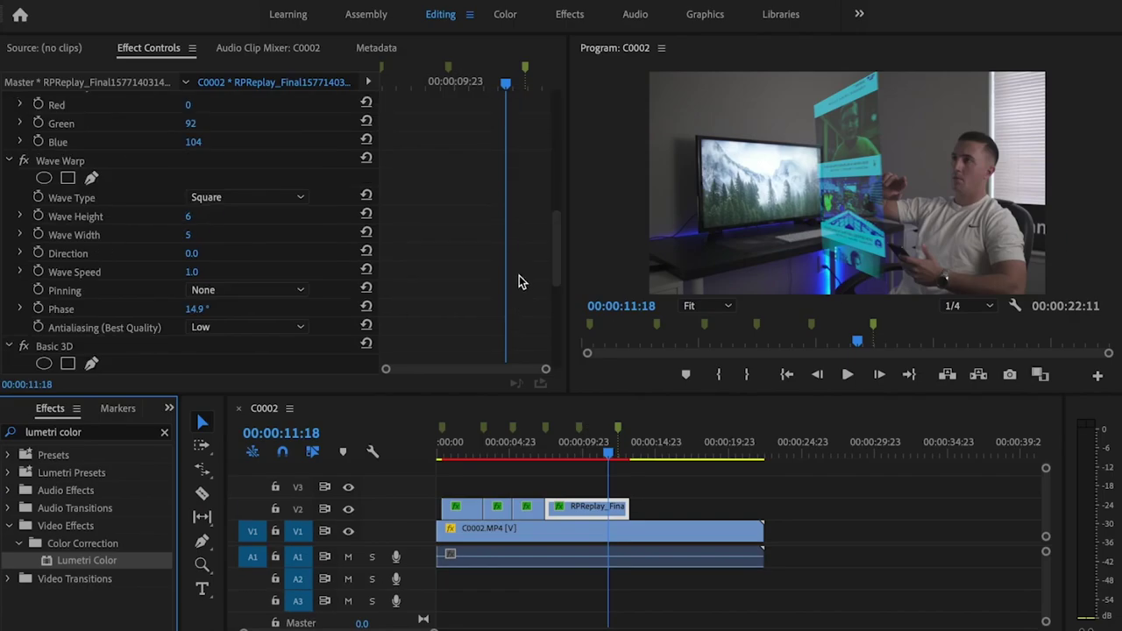
scroll(517, 289, down, 5)
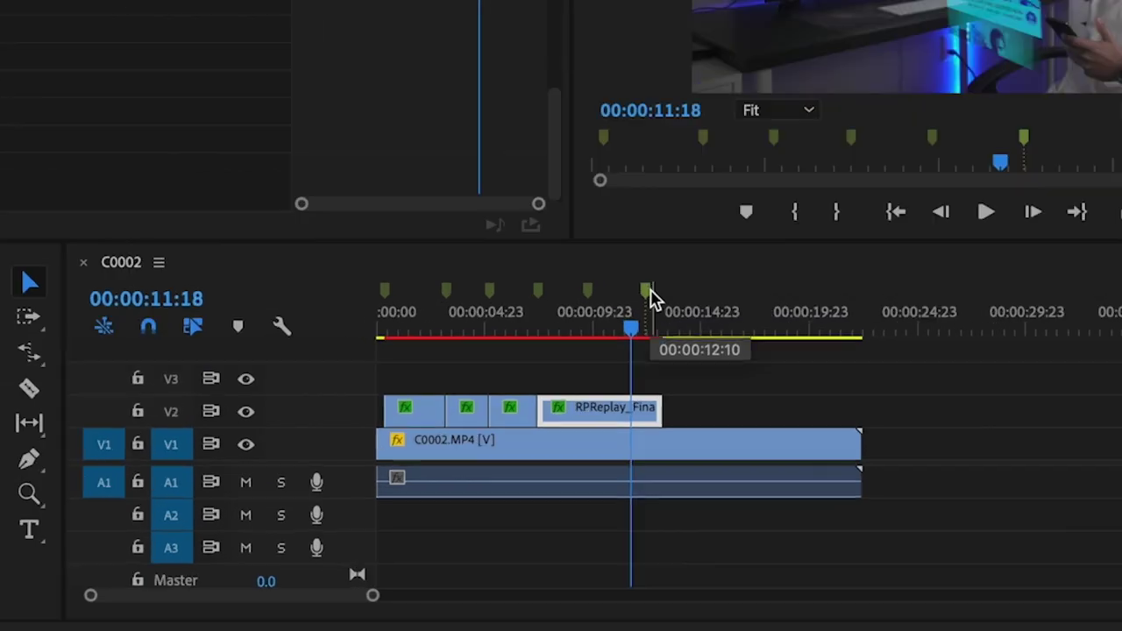
click(620, 428)
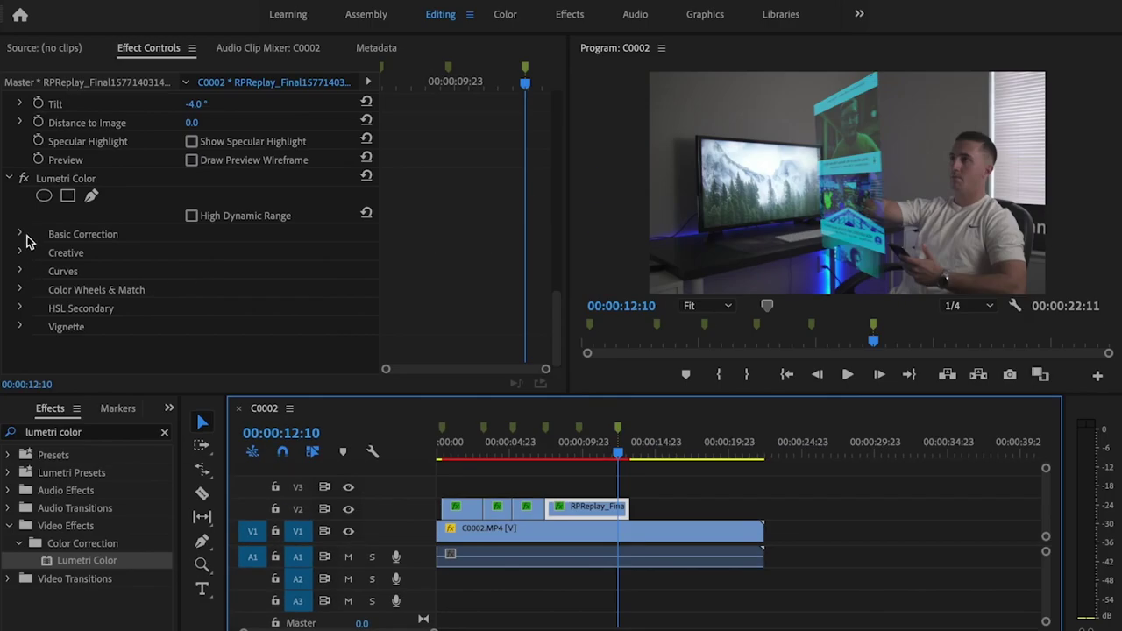
- Add a Basic Correction Exposure keyframe at -1.5
click(21, 234)
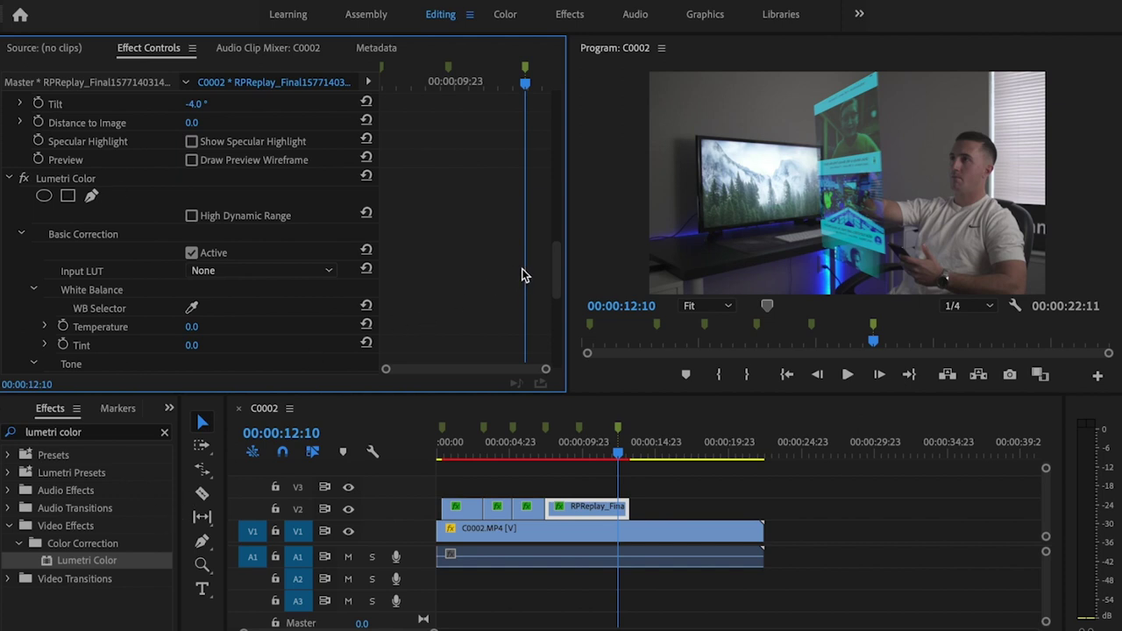
scroll(521, 274, down, 4)
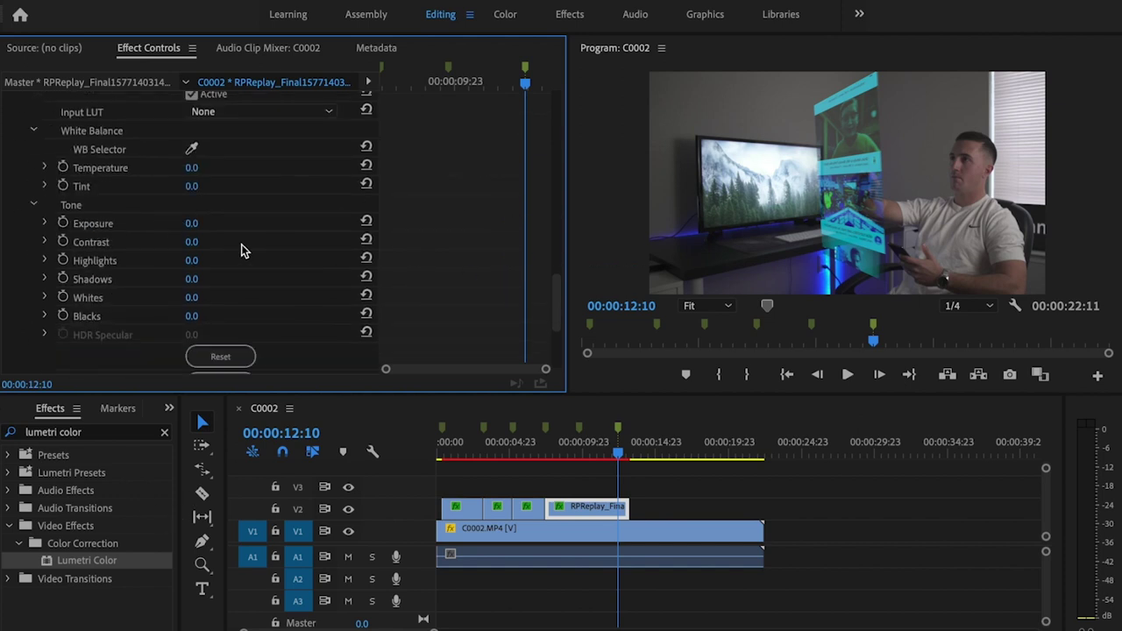
click(62, 224)
key(Left)
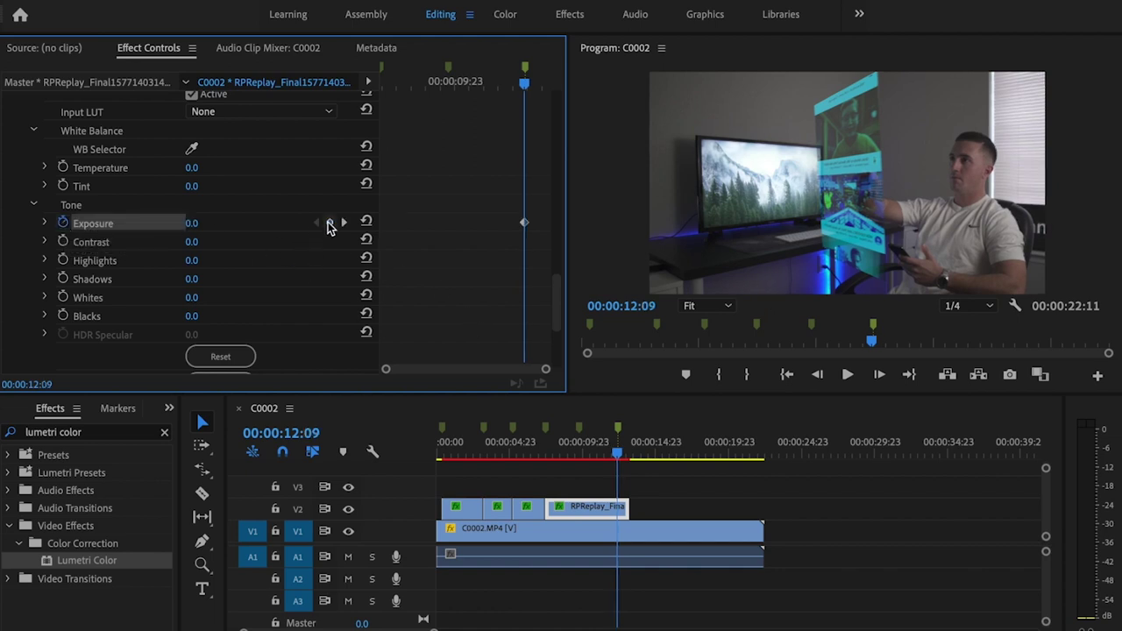
key(Right)
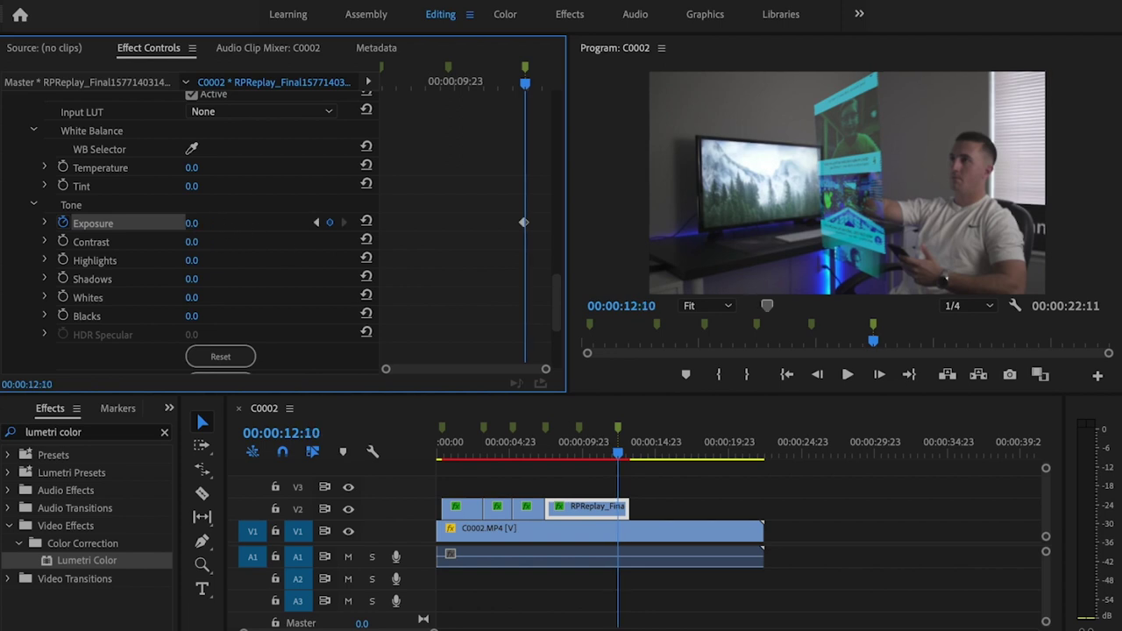
mouse_move(191, 222)
mouse_down()
mouse_move(165, 223)
mouse_move(202, 223)
mouse_up()
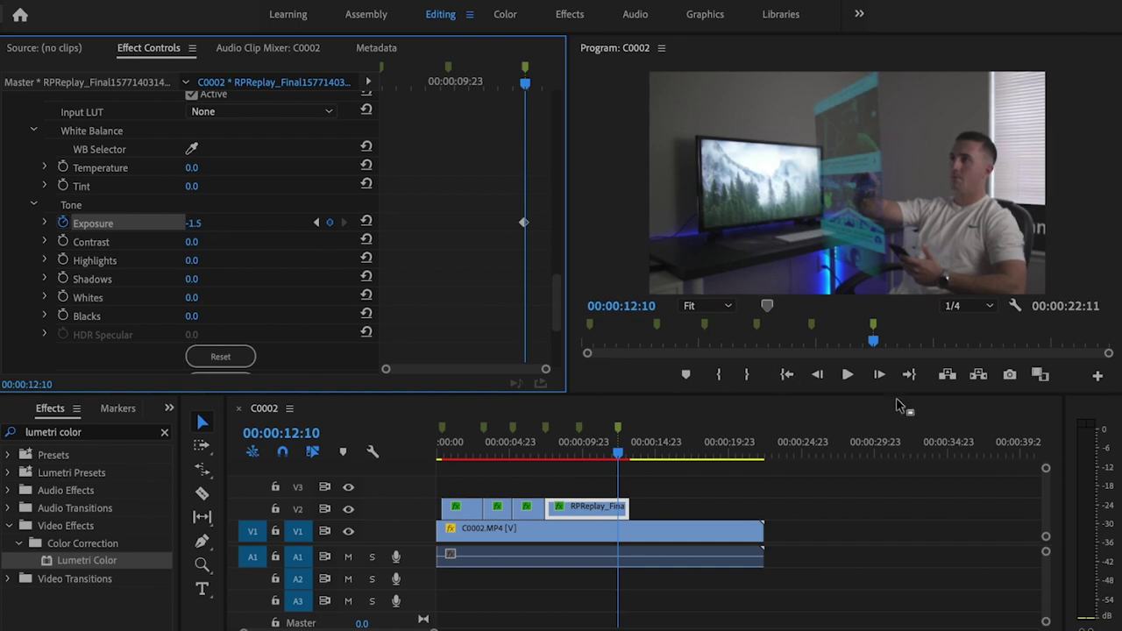
- Keyframe Exposure back to 0.0 five frames later and play the flicker back
key(Right)
key(Right)
key(Right)
key(Right)
key(Right)
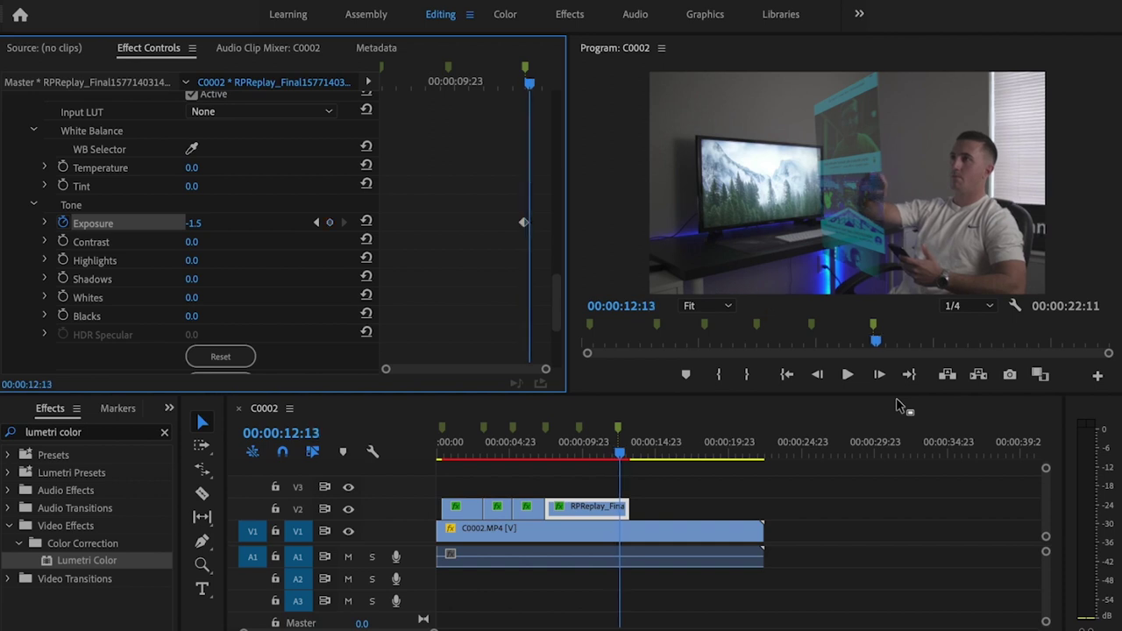
click(193, 223)
key(Return)
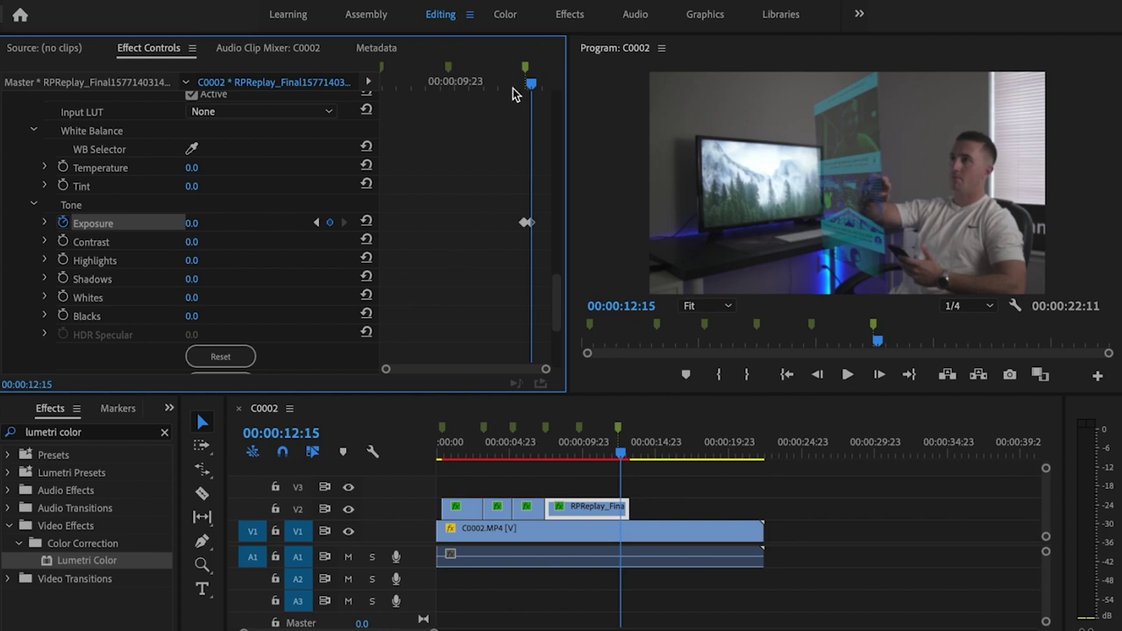
drag(530, 79, 513, 86)
key(space)
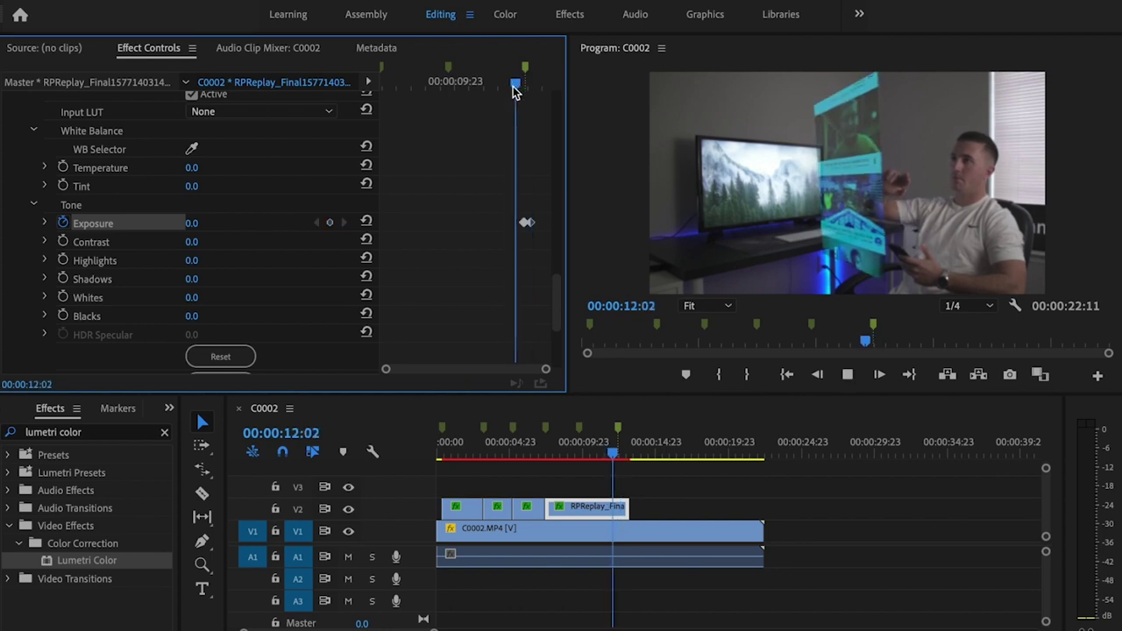
key(minus)
click(589, 463)
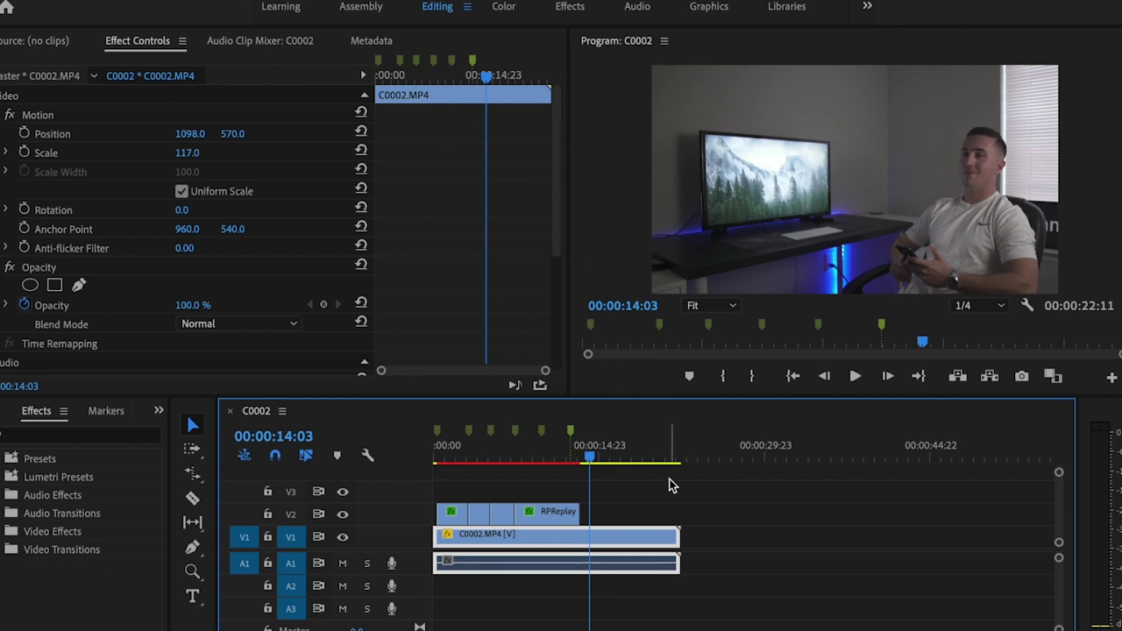
click(360, 7)
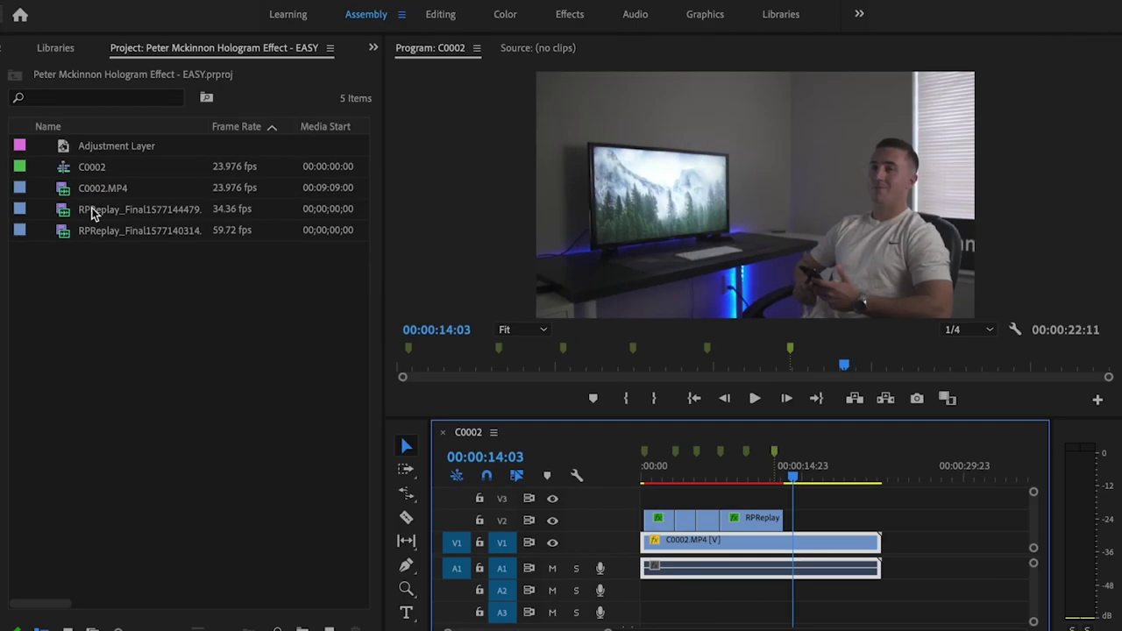
drag(121, 269, 1121, 630)
mouse_move(884, 526)
mouse_down()
mouse_move(914, 529)
mouse_move(888, 527)
mouse_move(902, 526)
mouse_up()
click(552, 590)
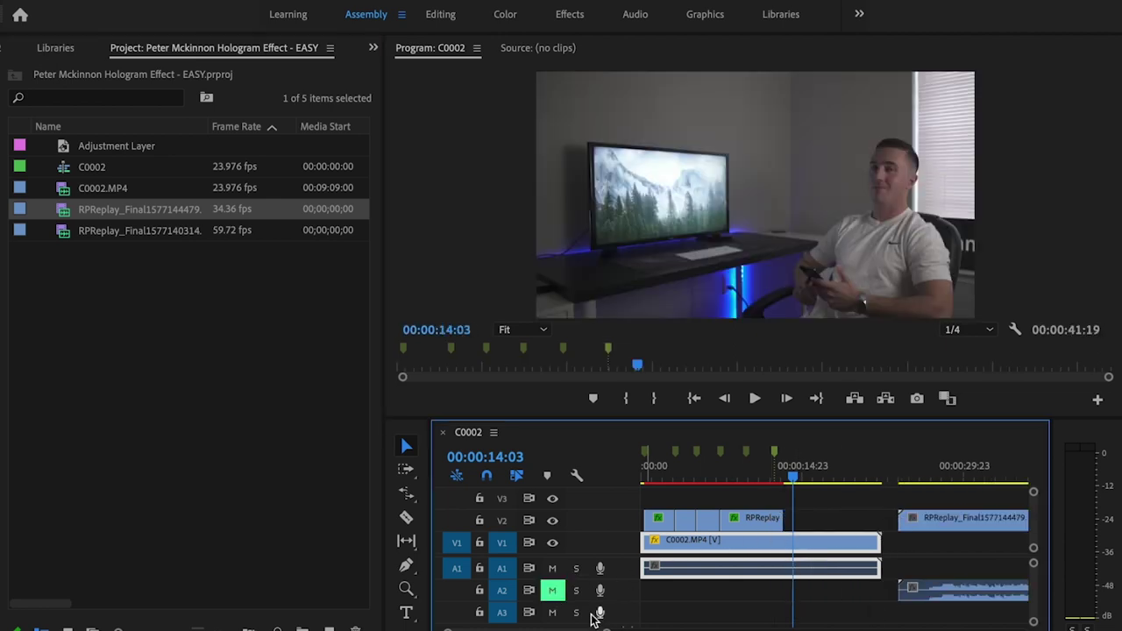
- Trim 1:09 off the new phone clip's start so it runs 13:07 to 22:10
scroll(558, 624, down, 5)
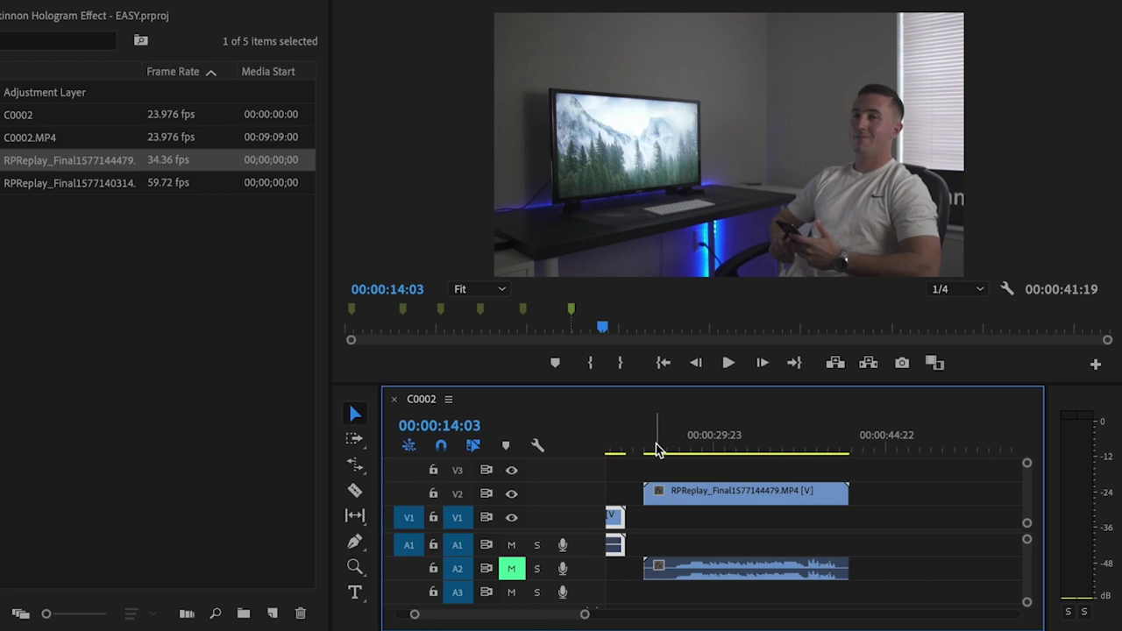
click(671, 461)
drag(662, 451, 685, 450)
drag(645, 491, 684, 491)
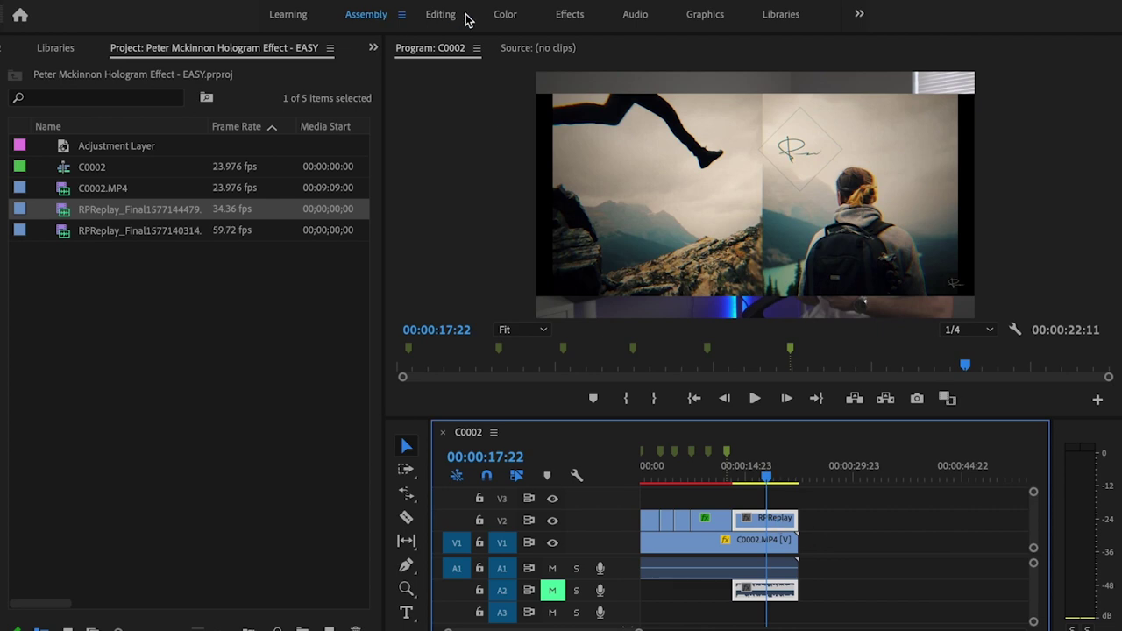
click(440, 15)
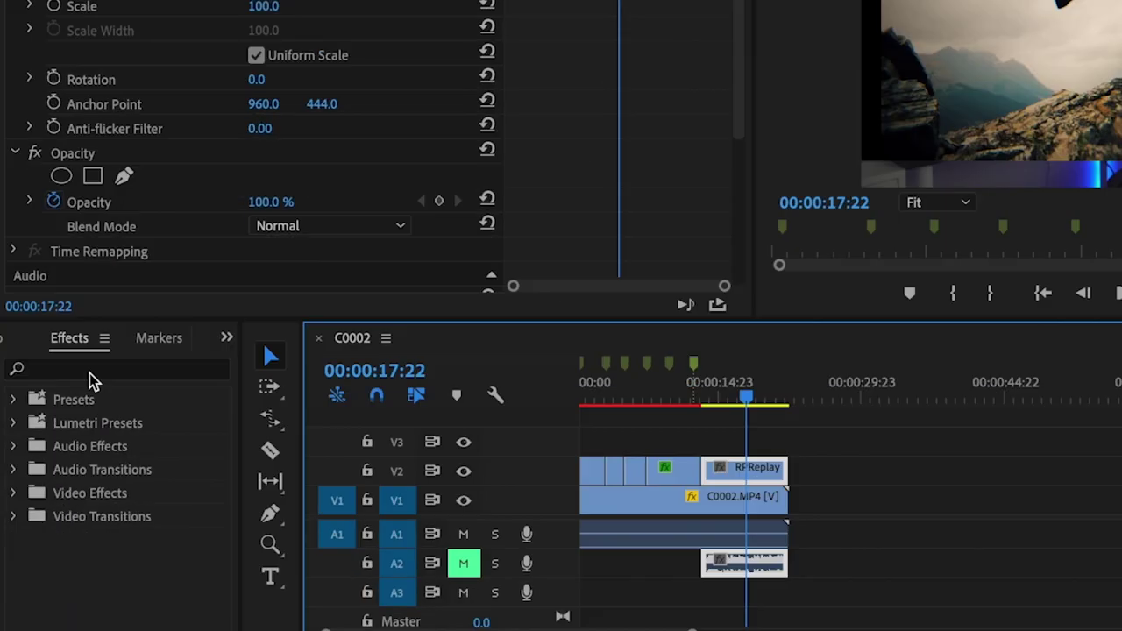
- Find the Crop effect and apply it to the second phone clip (RPReplay)
click(90, 372)
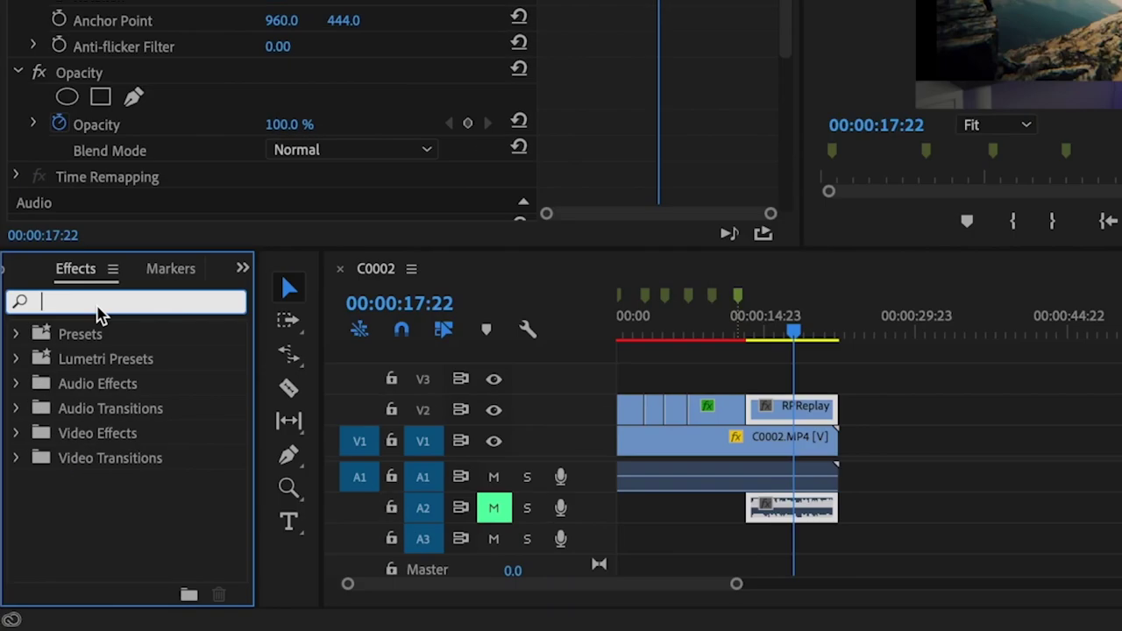
text(crop)
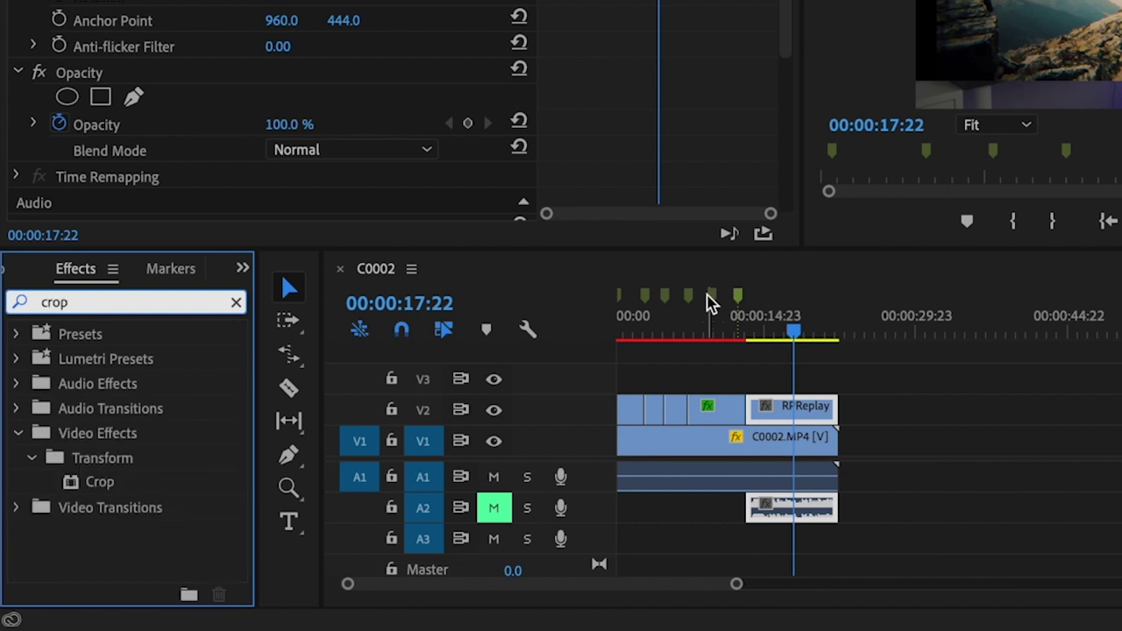
drag(98, 484, 805, 413)
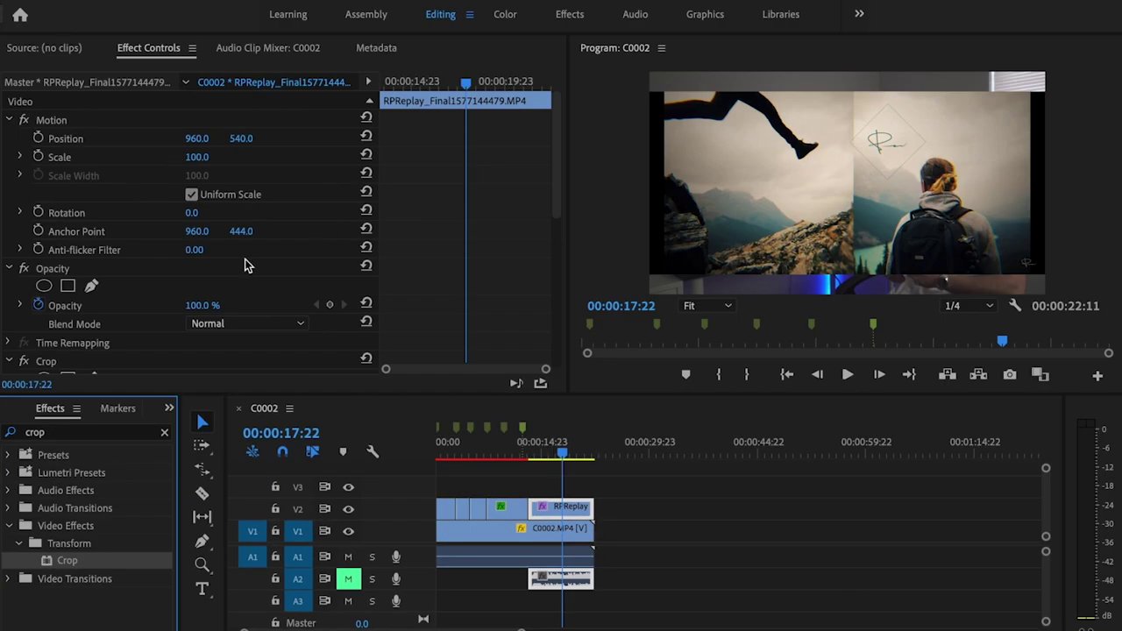
scroll(391, 270, down, 5)
scroll(498, 286, up, 2)
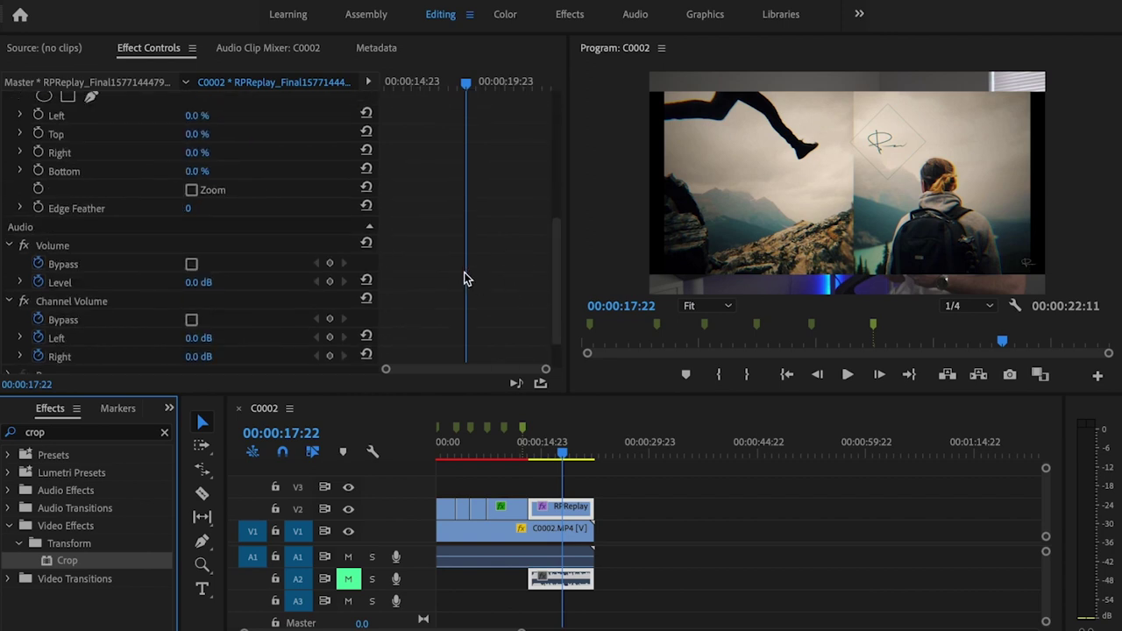
- Set the clip's Crop Left and Crop Right values to 5% each
mouse_move(196, 150)
mouse_down()
mouse_move(245, 150)
mouse_move(202, 149)
mouse_up()
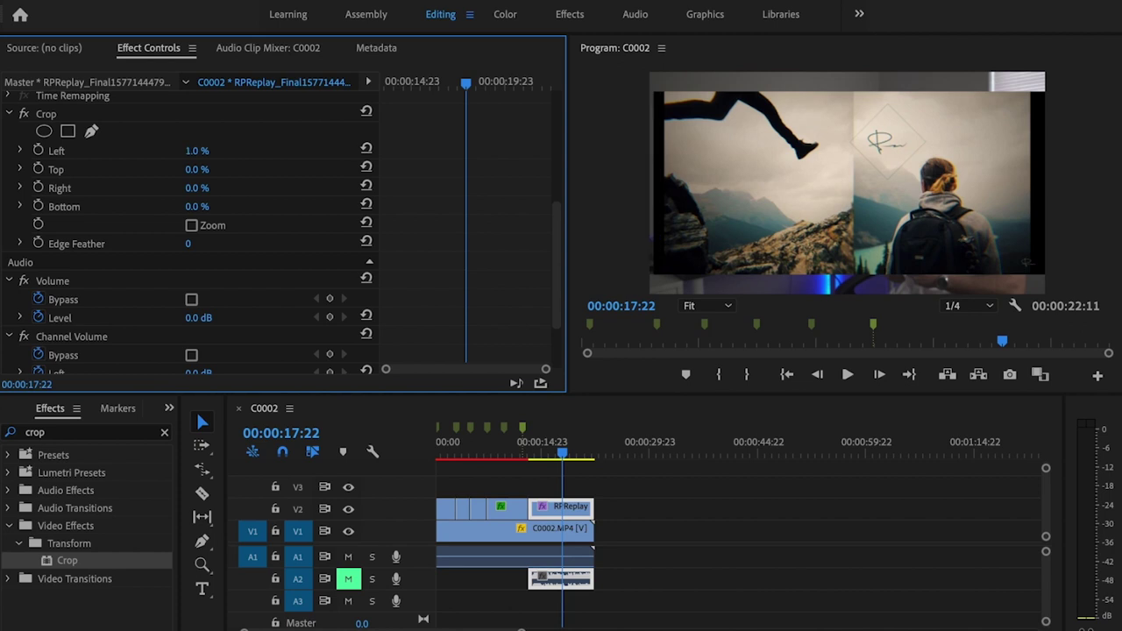
click(210, 151)
text(5)
key(Return)
click(196, 189)
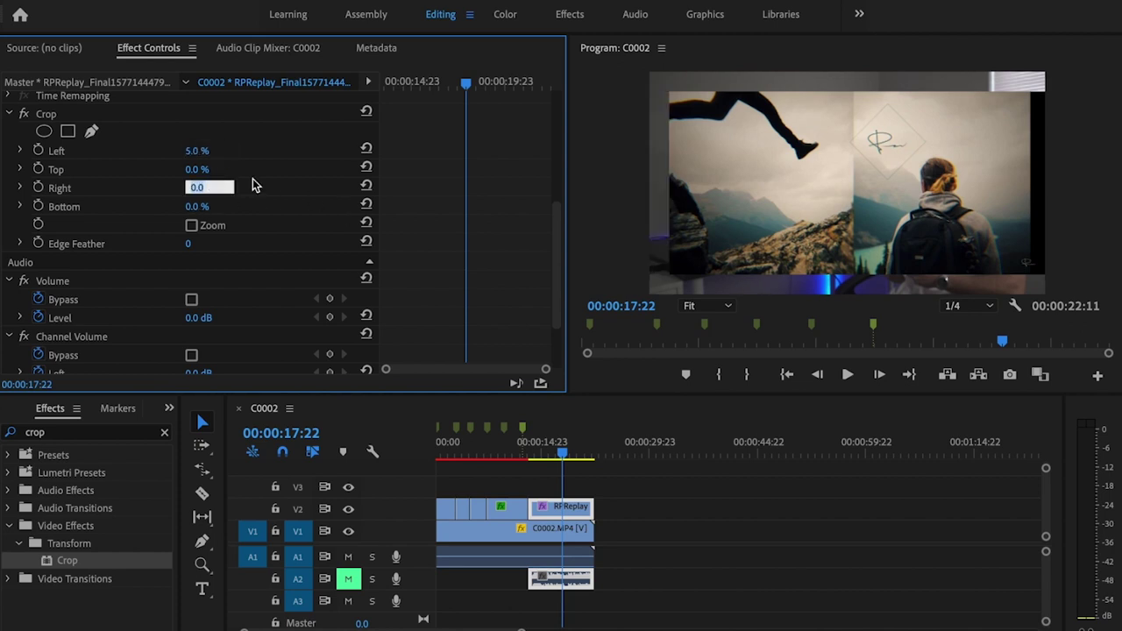
text(5)
key(Return)
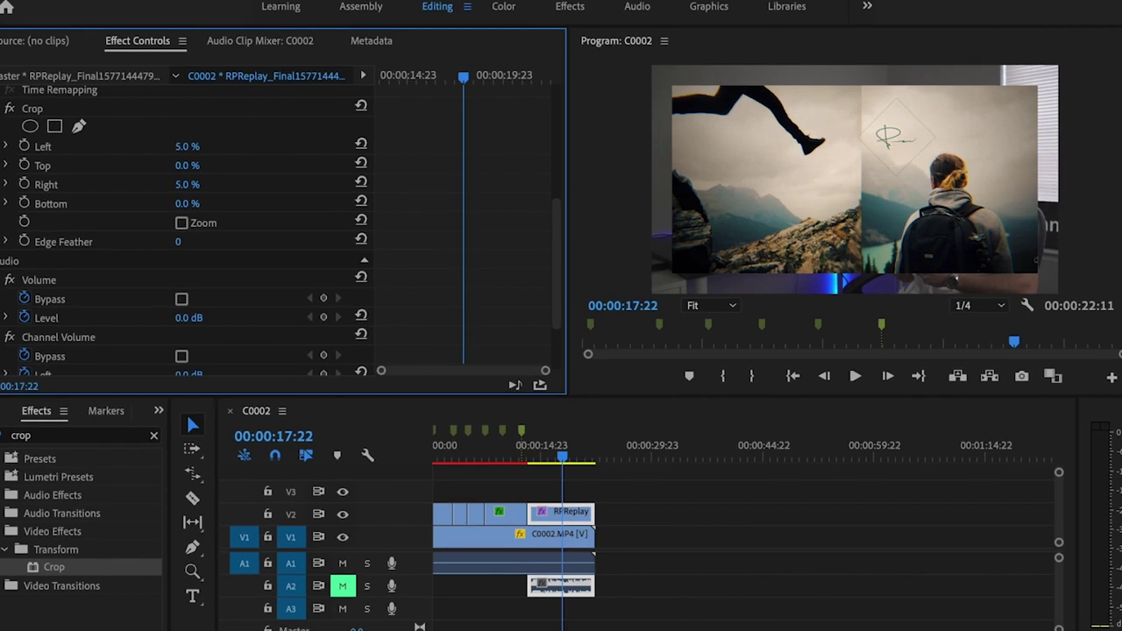
- Scale the second phone clip down to 60, then bring up the first phone clip's Crop settings
scroll(508, 231, up, 6)
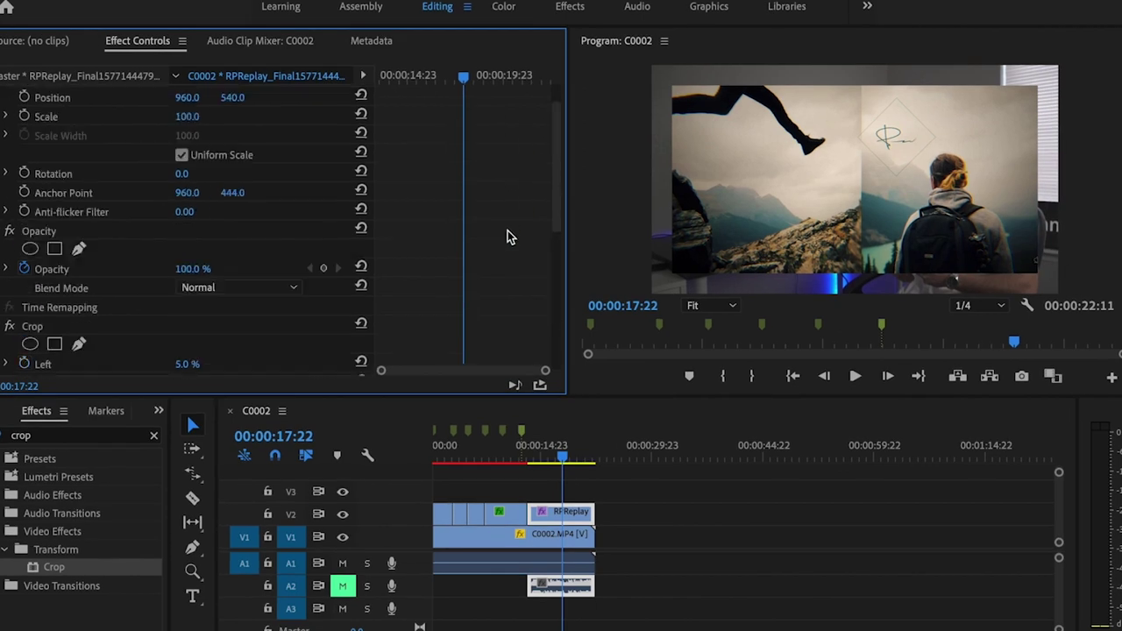
drag(186, 155, 152, 154)
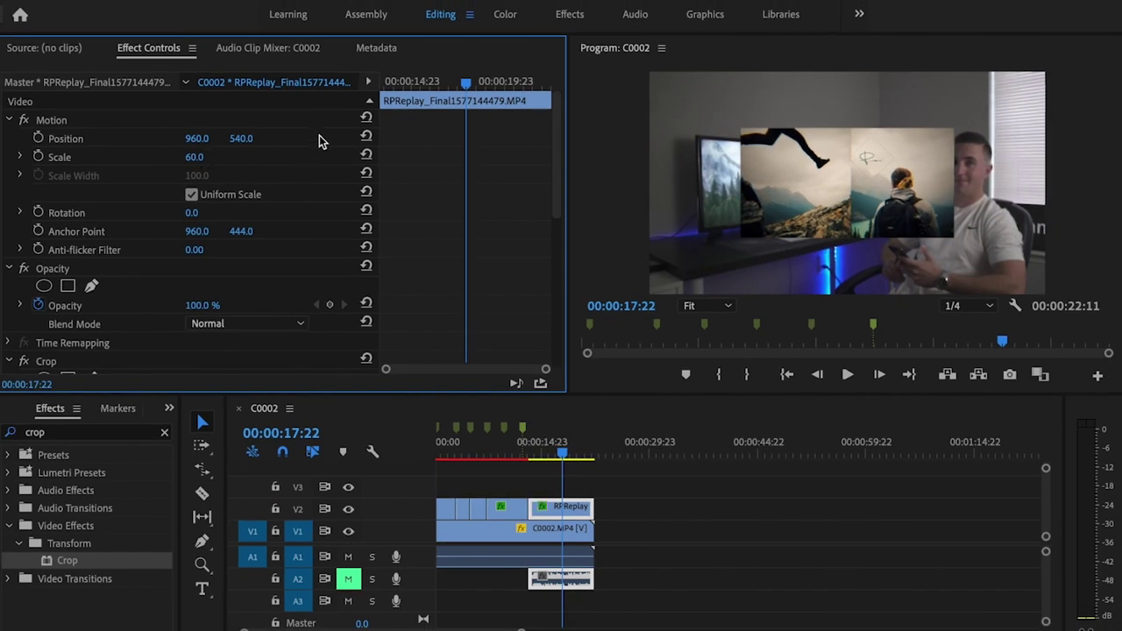
click(502, 508)
scroll(466, 187, down, 10)
scroll(534, 194, up, 3)
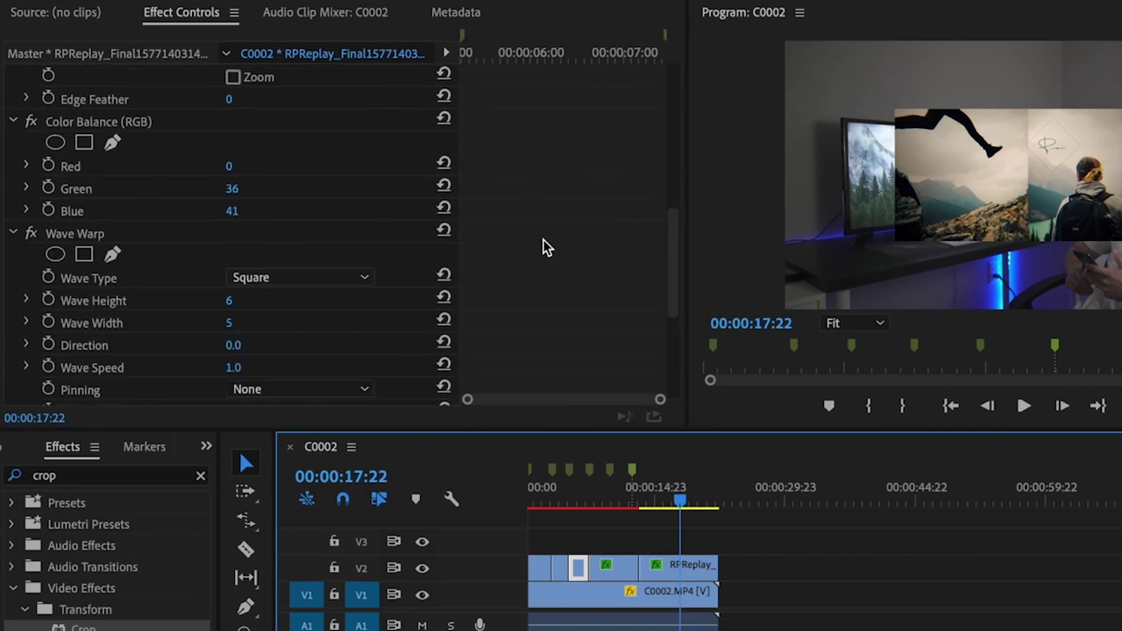
scroll(543, 246, up, 5)
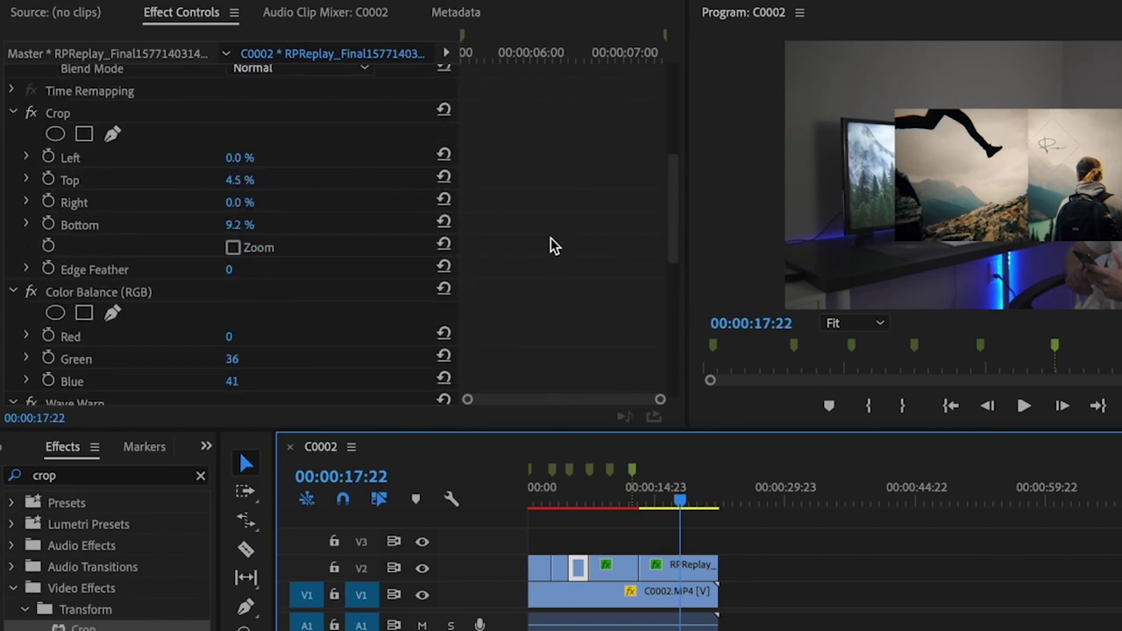
- Inspect the first clip's Color Balance (RGB), Wave Warp and Basic 3D settings
click(84, 291)
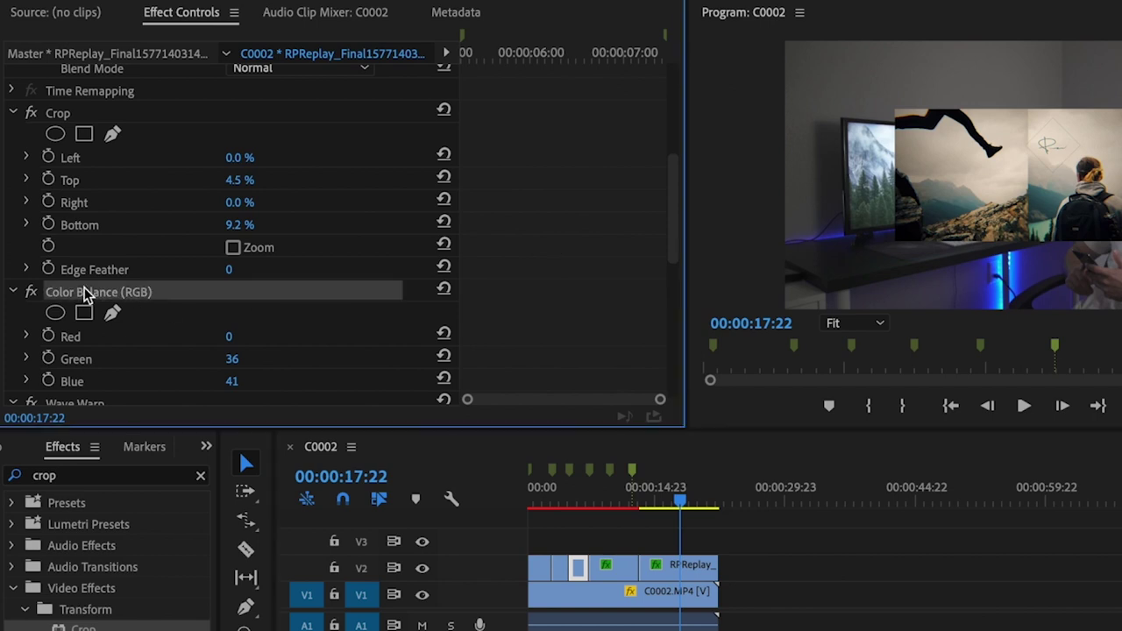
scroll(648, 266, down, 4)
click(79, 263)
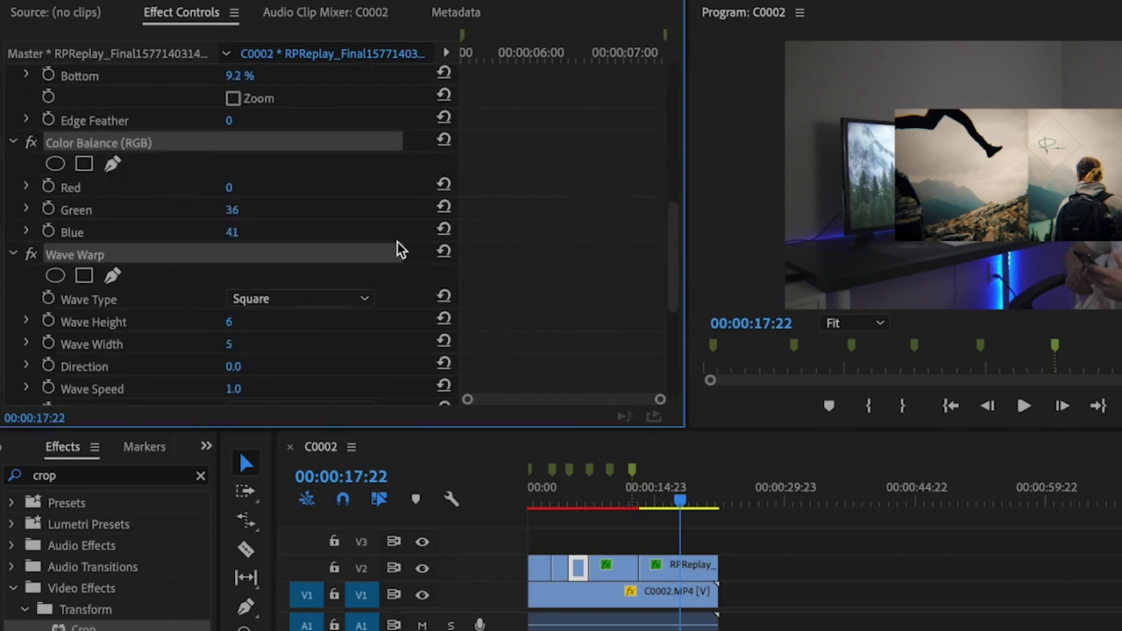
scroll(563, 225, down, 6)
click(101, 250)
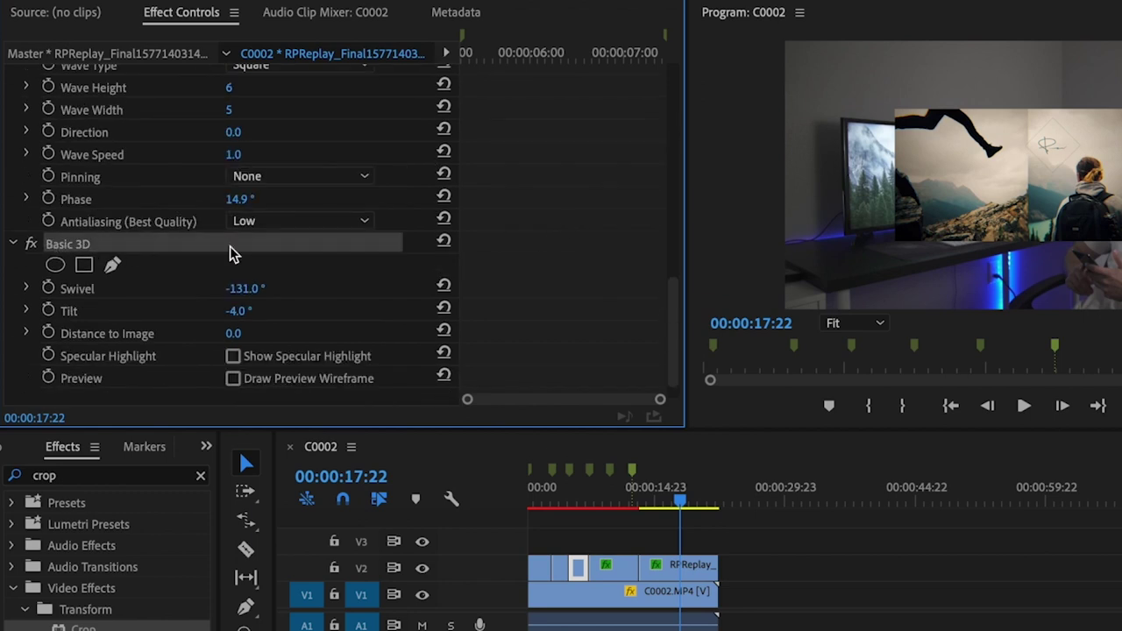
scroll(571, 271, down, 1)
scroll(588, 268, up, 12)
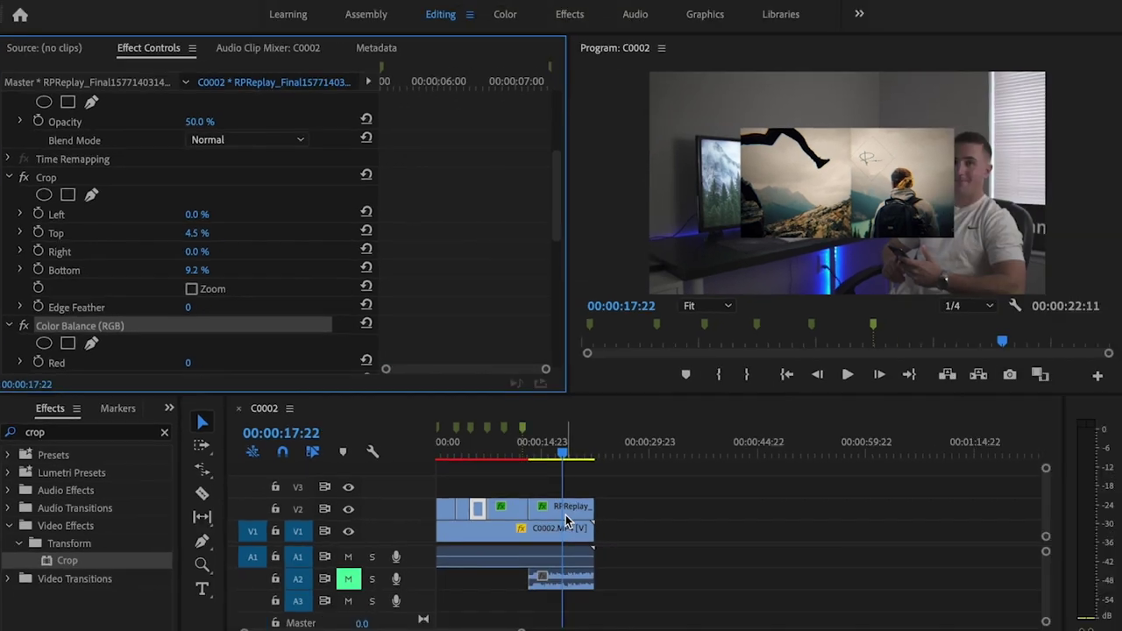
- Reselect the second phone clip on V2 and lower its opacity to 70%
click(685, 572)
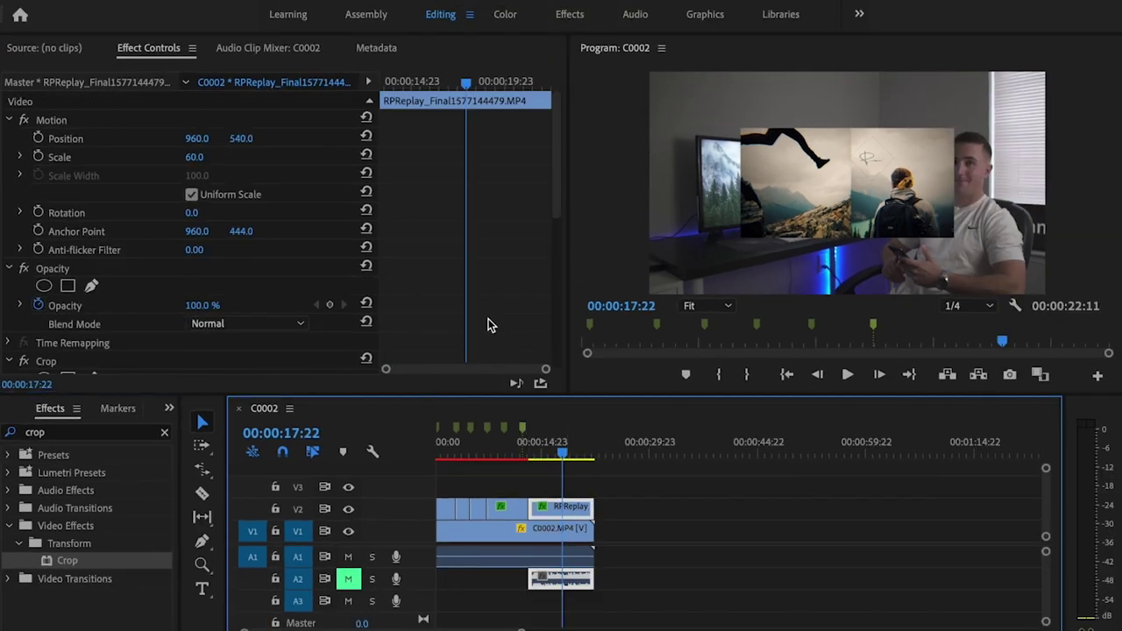
drag(560, 167, 553, 139)
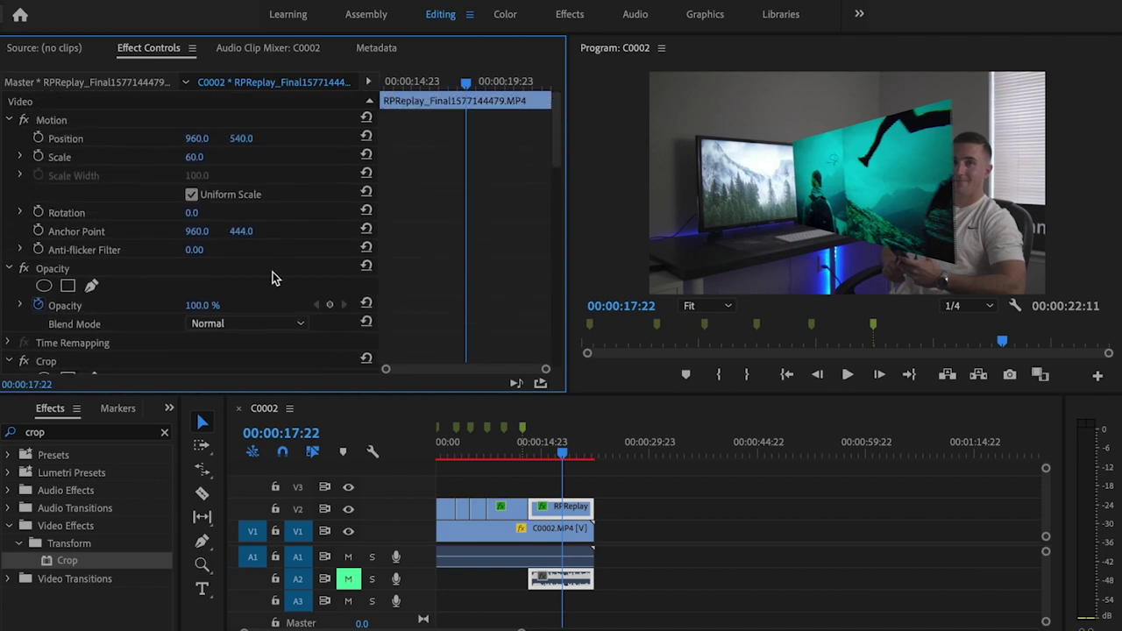
drag(203, 305, 192, 305)
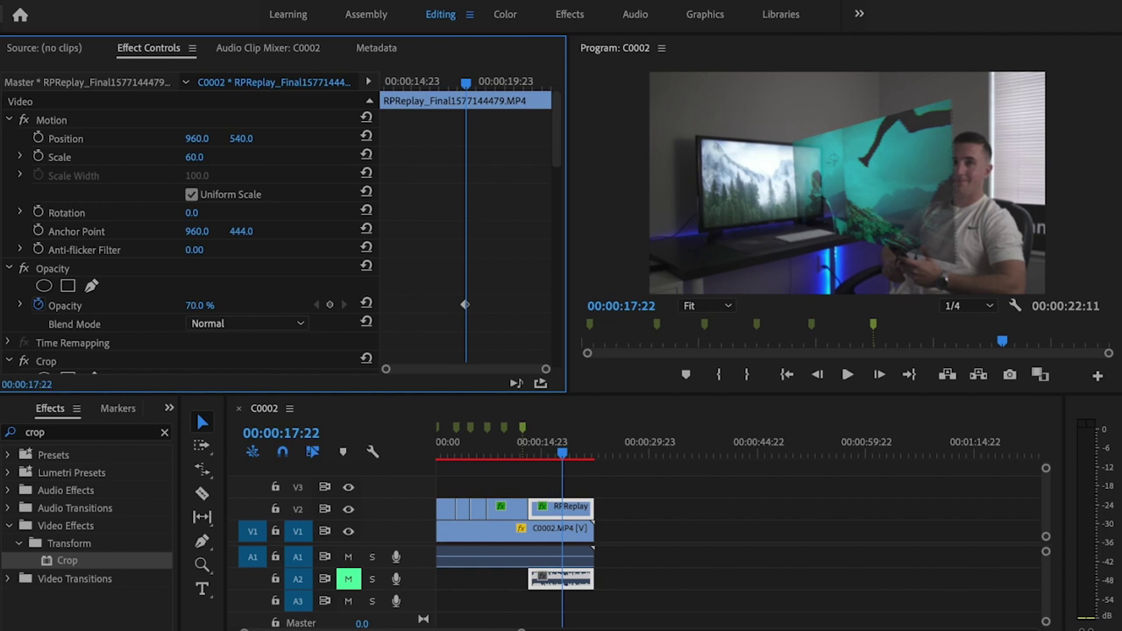
- Set the overlay to Scale 64, Position Y 558, and Basic 3D Swivel -131° and Tilt -4°
drag(200, 155, 94, 137)
drag(232, 133, 248, 133)
drag(184, 152, 203, 153)
scroll(441, 278, down, 10)
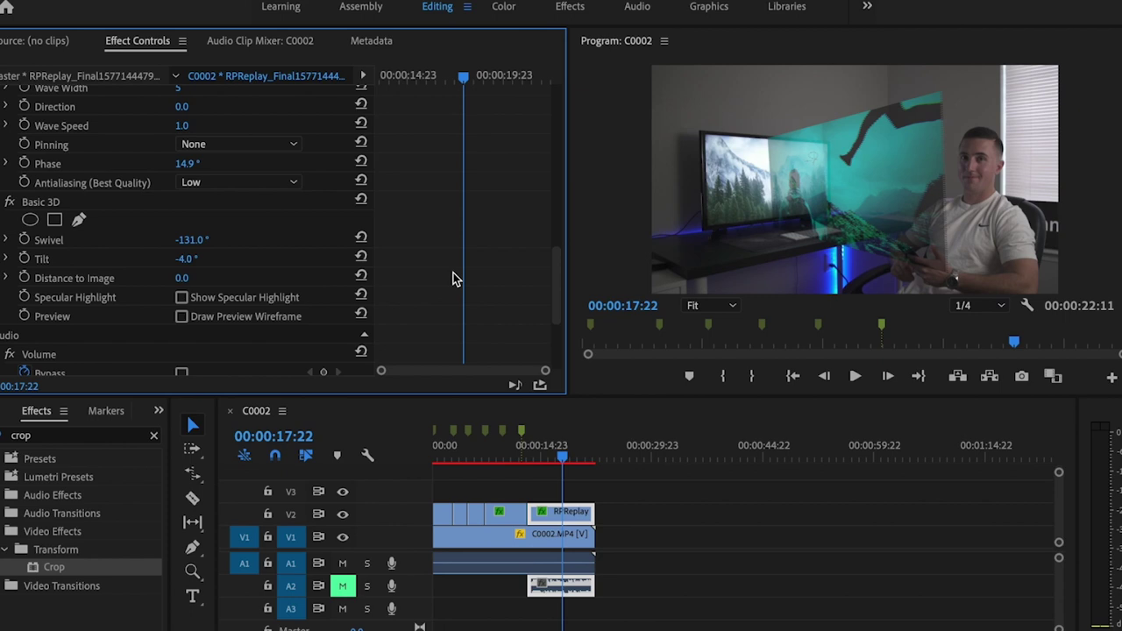
drag(186, 259, 215, 258)
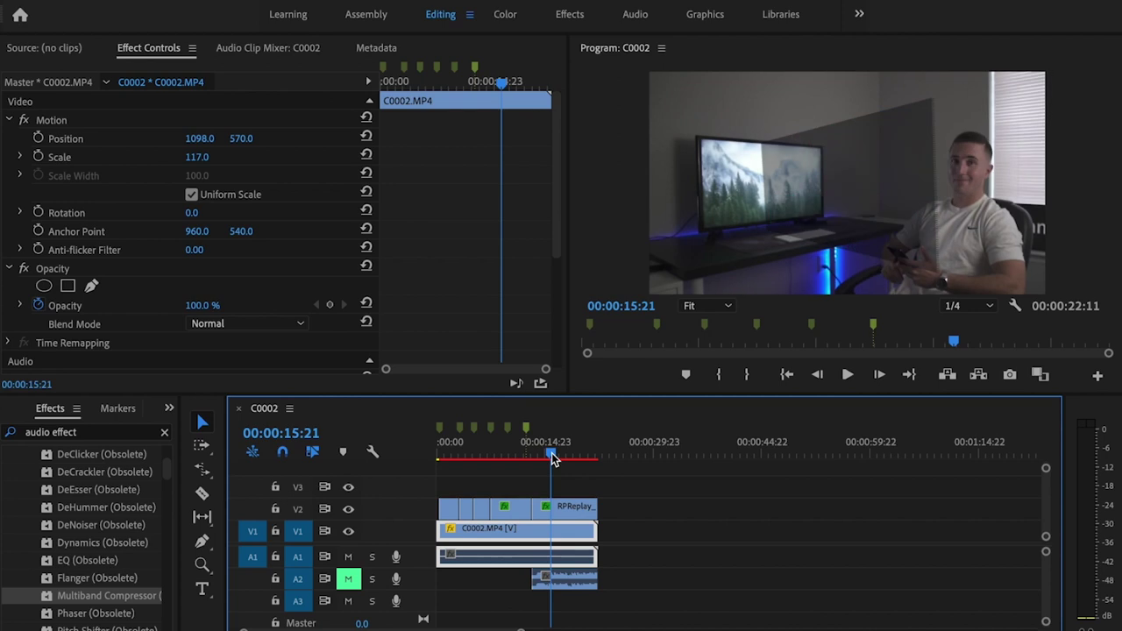
- Apply Multiband Compressor (Obsolete) to the phone clip's A2 audio, accepting the newer version
drag(552, 457, 569, 456)
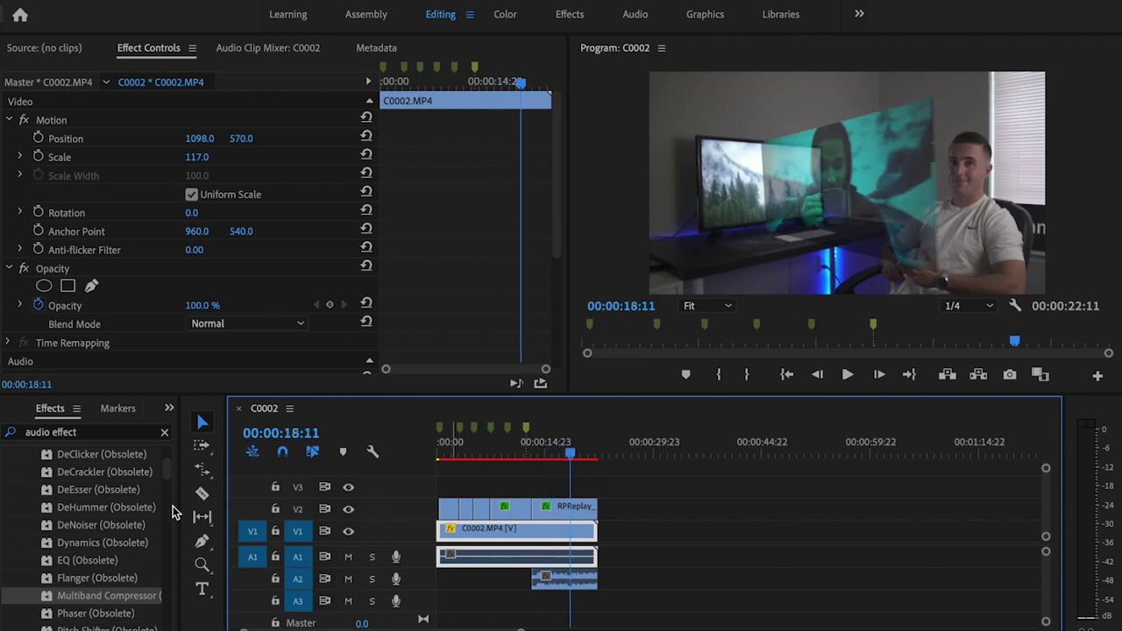
click(170, 439)
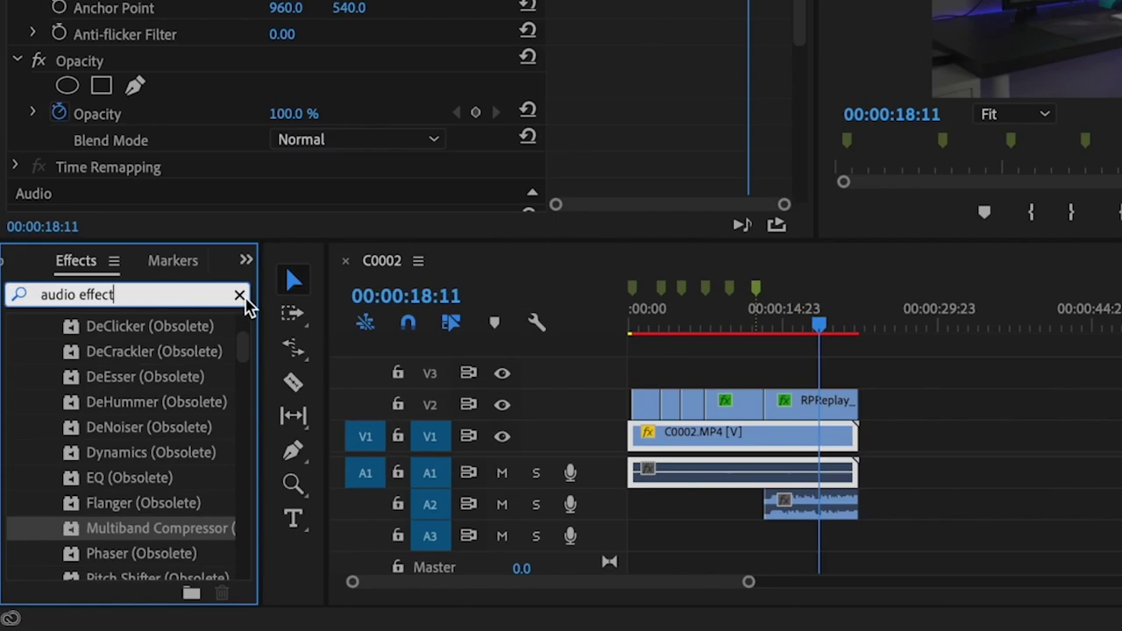
click(239, 295)
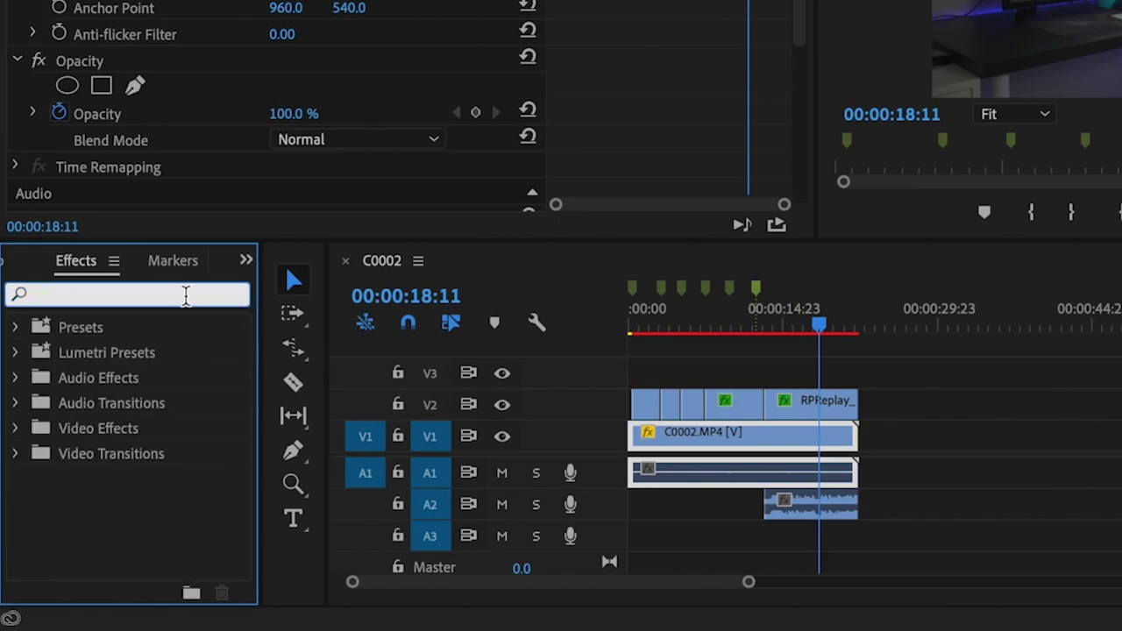
text(mut)
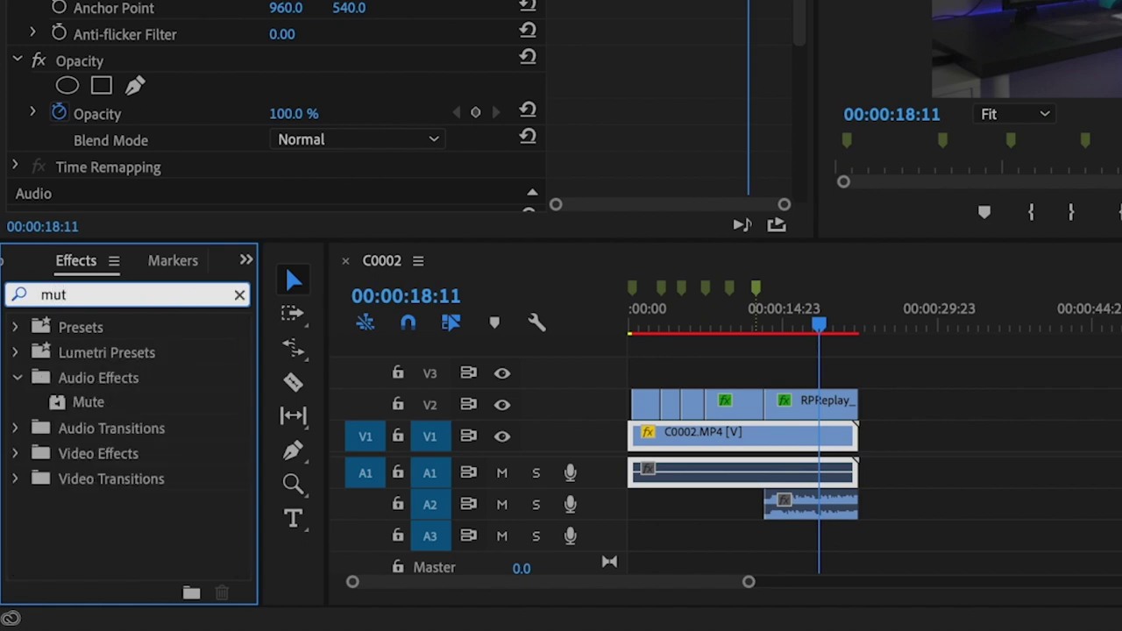
key(BackSpace)
text(ltiband)
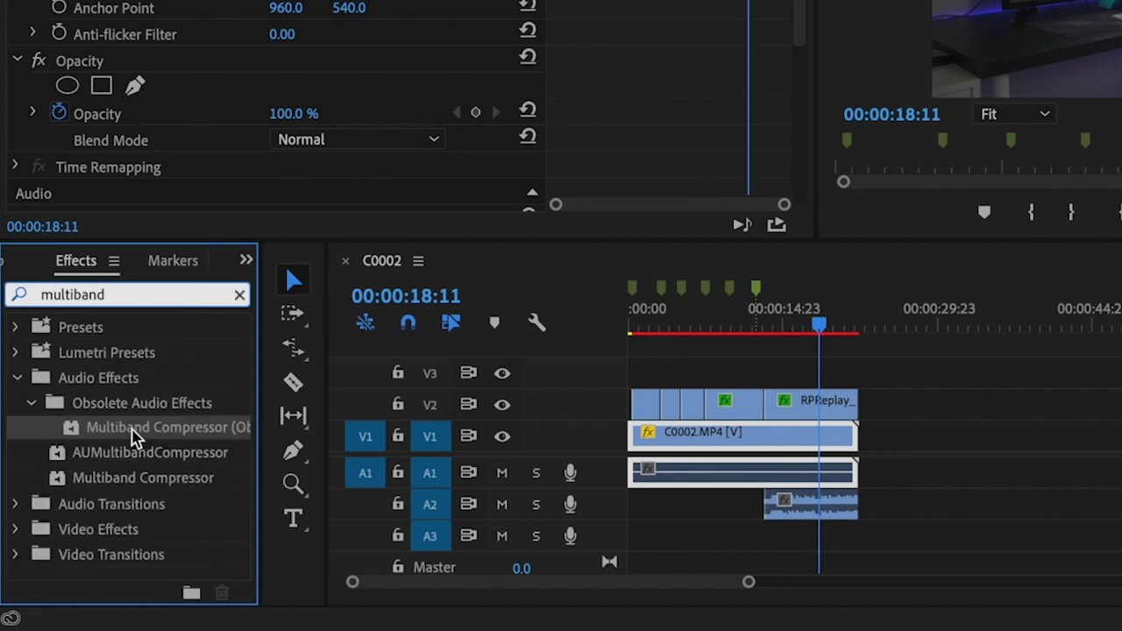
drag(137, 432, 203, 431)
drag(496, 473, 780, 504)
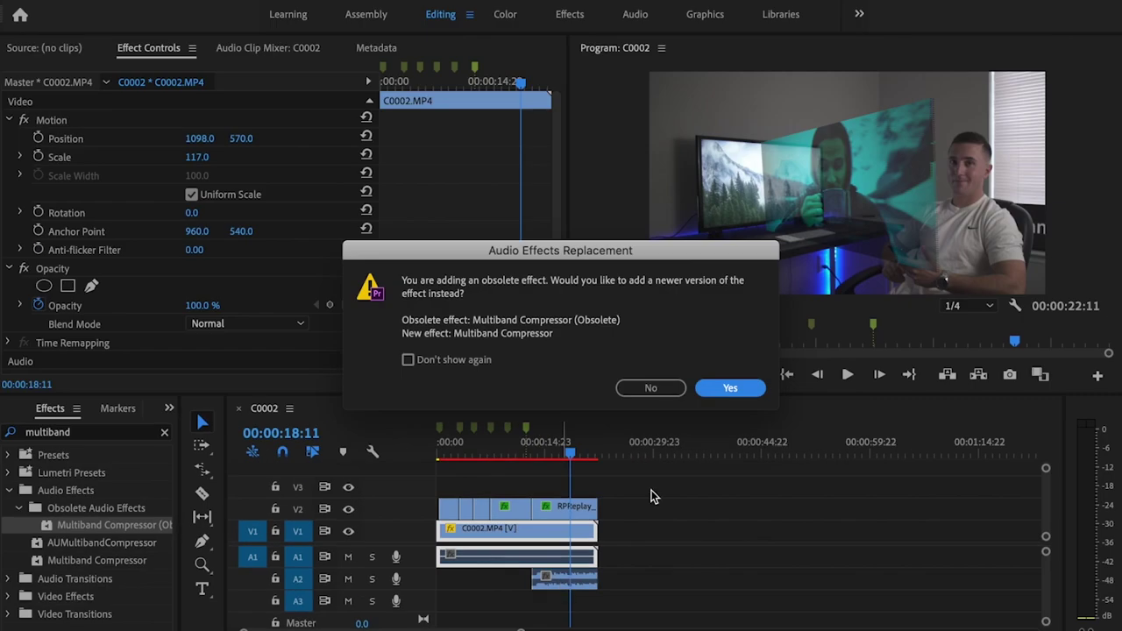
click(744, 389)
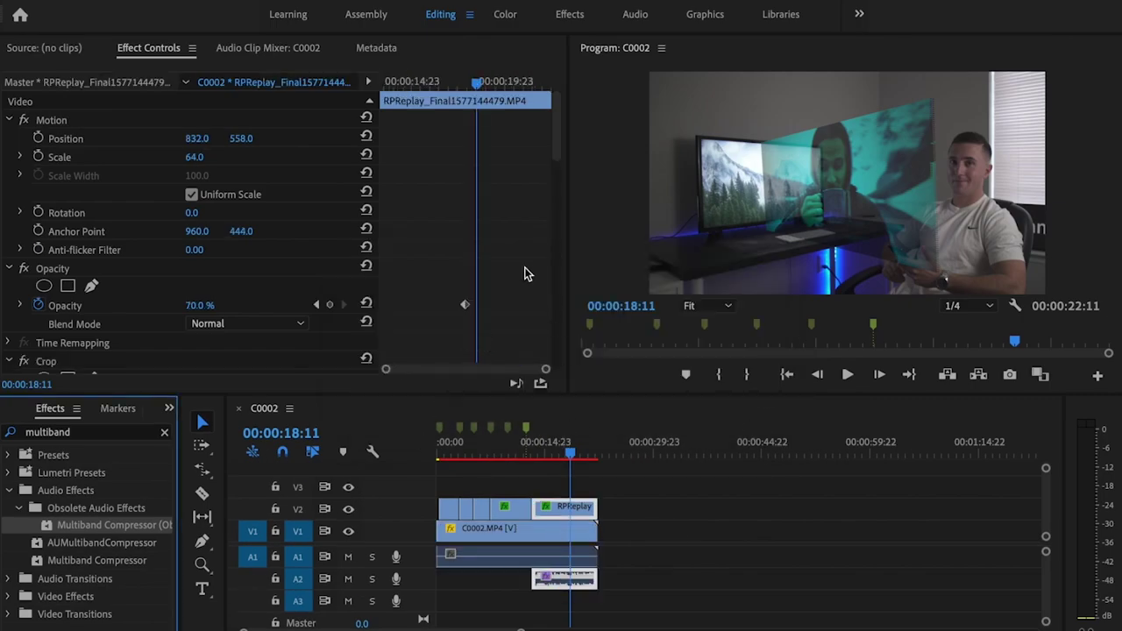
- Load the Walkie Talkie preset in the compressor's custom setup and play back to hear it
scroll(517, 278, down, 15)
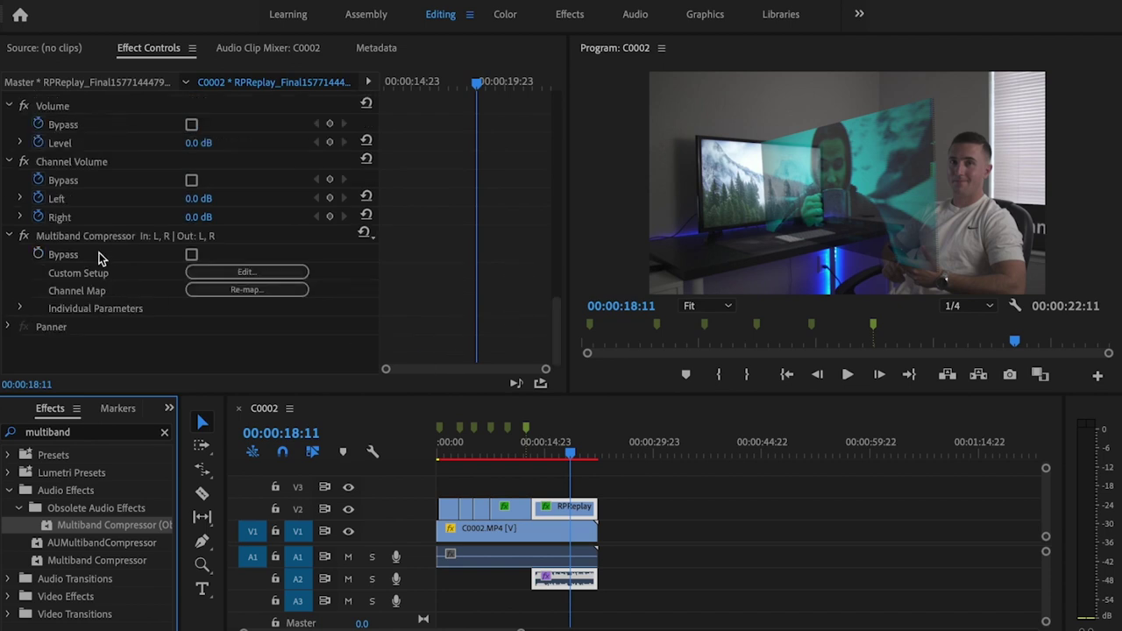
click(251, 270)
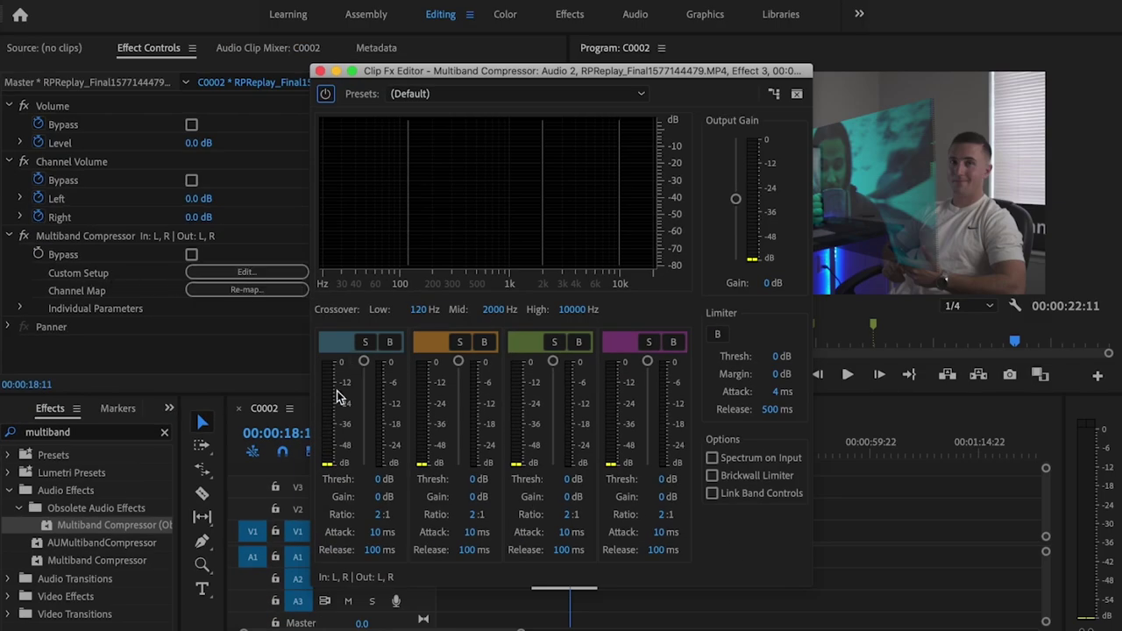
click(581, 93)
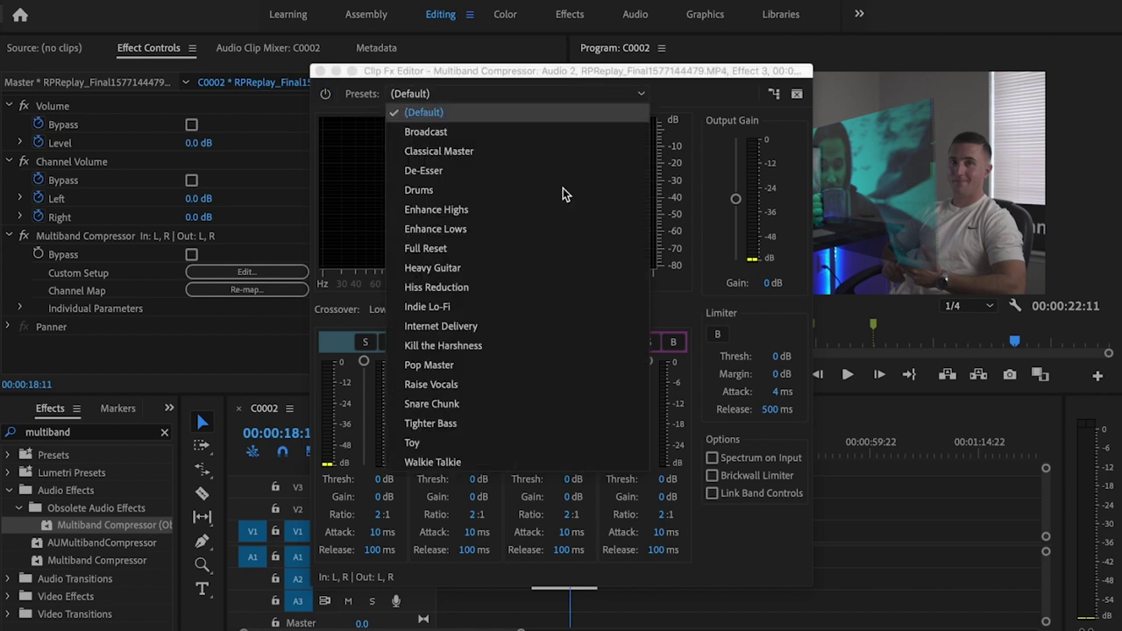
click(502, 454)
click(796, 93)
click(528, 454)
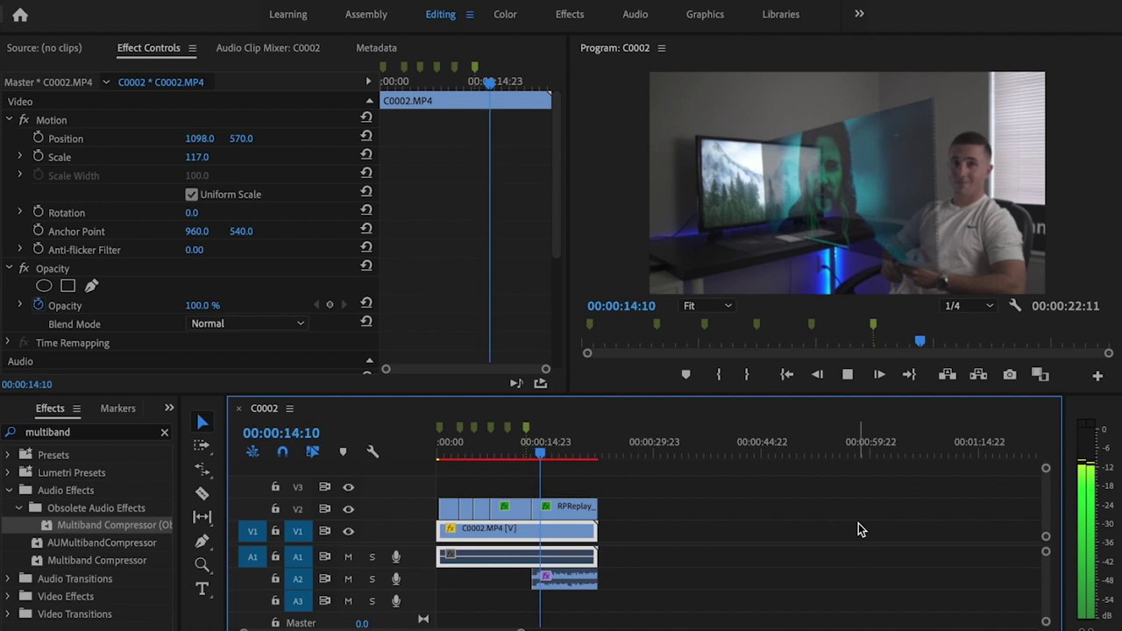
- Stop playback, park the playhead at 00:00:13:07 and select the RPReplay clip on V2
click(535, 456)
mouse_move(534, 457)
mouse_down()
mouse_move(547, 464)
mouse_move(527, 463)
mouse_move(546, 468)
mouse_move(530, 465)
mouse_up()
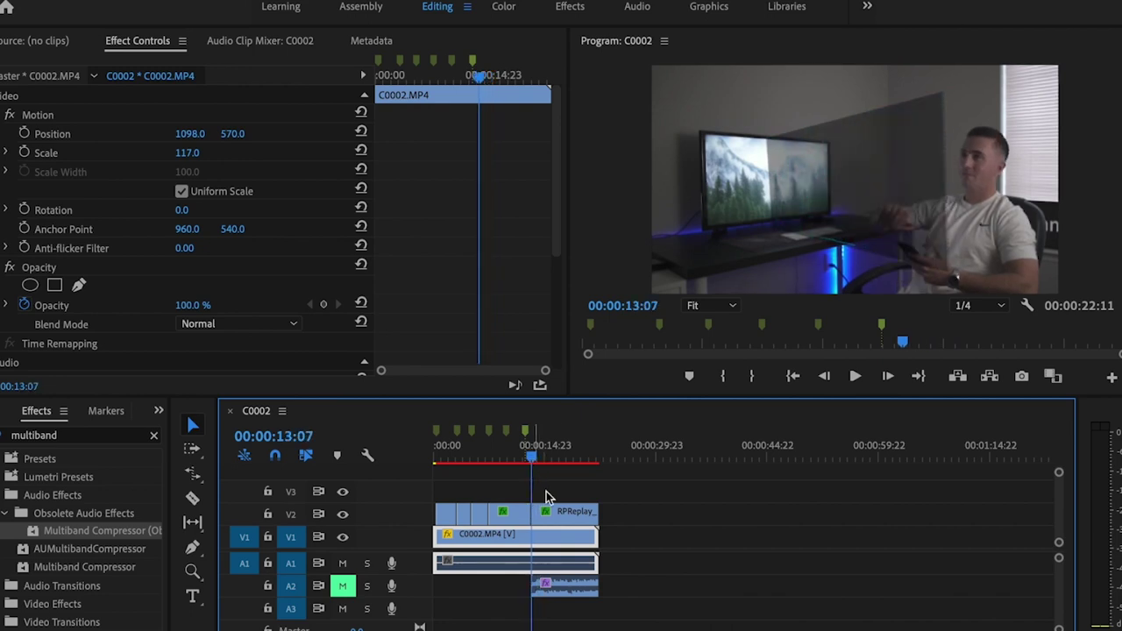
click(548, 518)
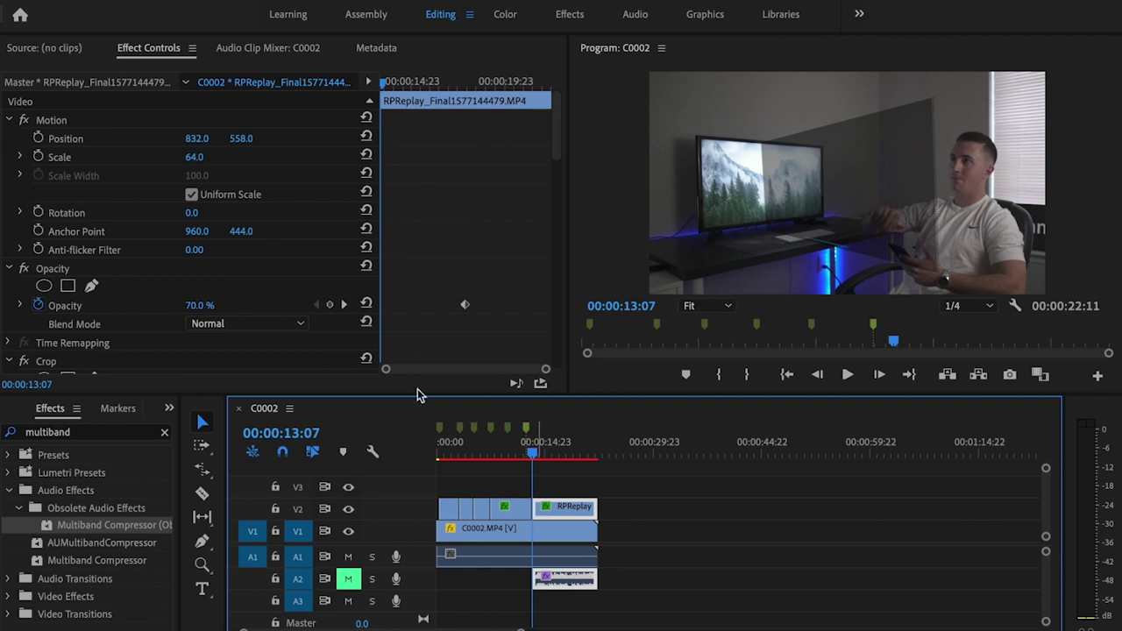
- Save the project, then keyframe Position and Scale: Scale 0 at 13:07, 64 at 13:10
key(ctrl+s)
click(38, 137)
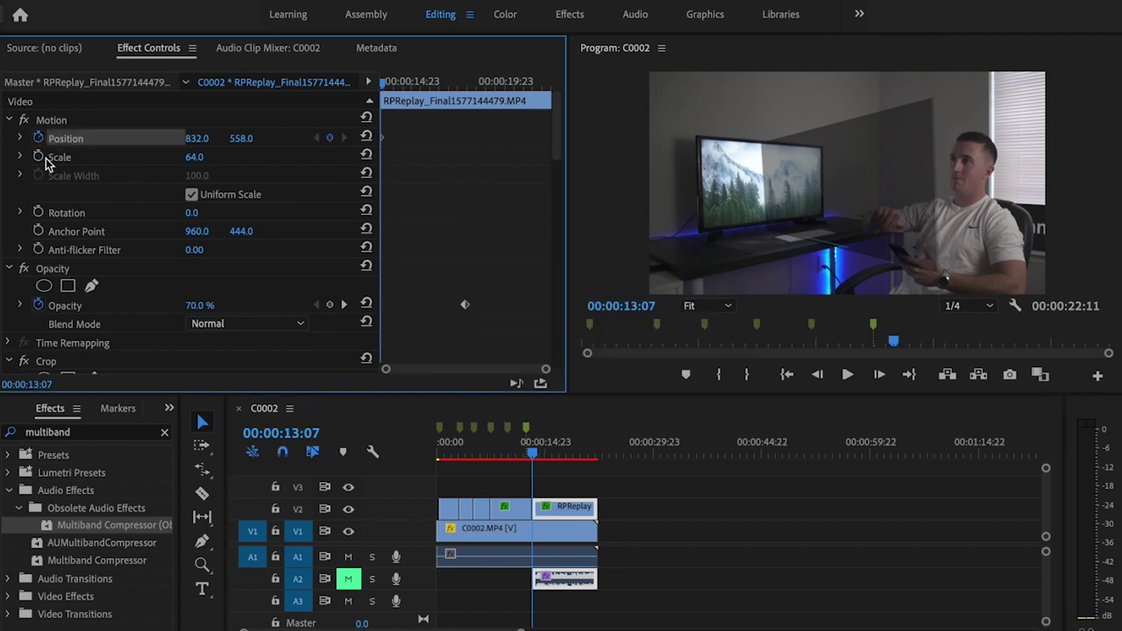
click(39, 158)
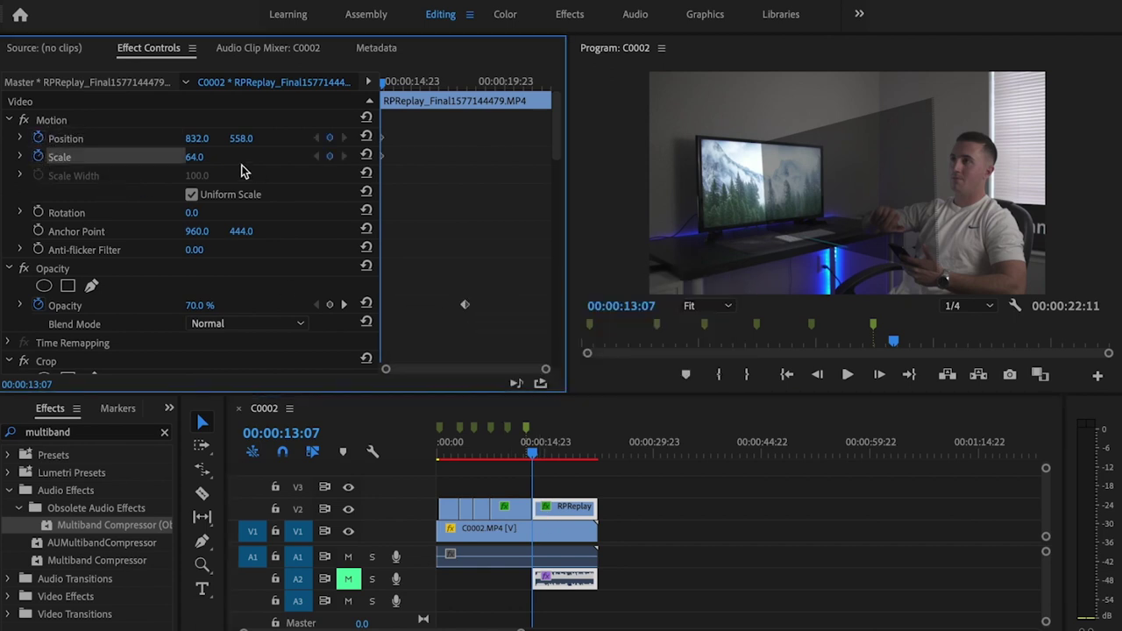
click(195, 156)
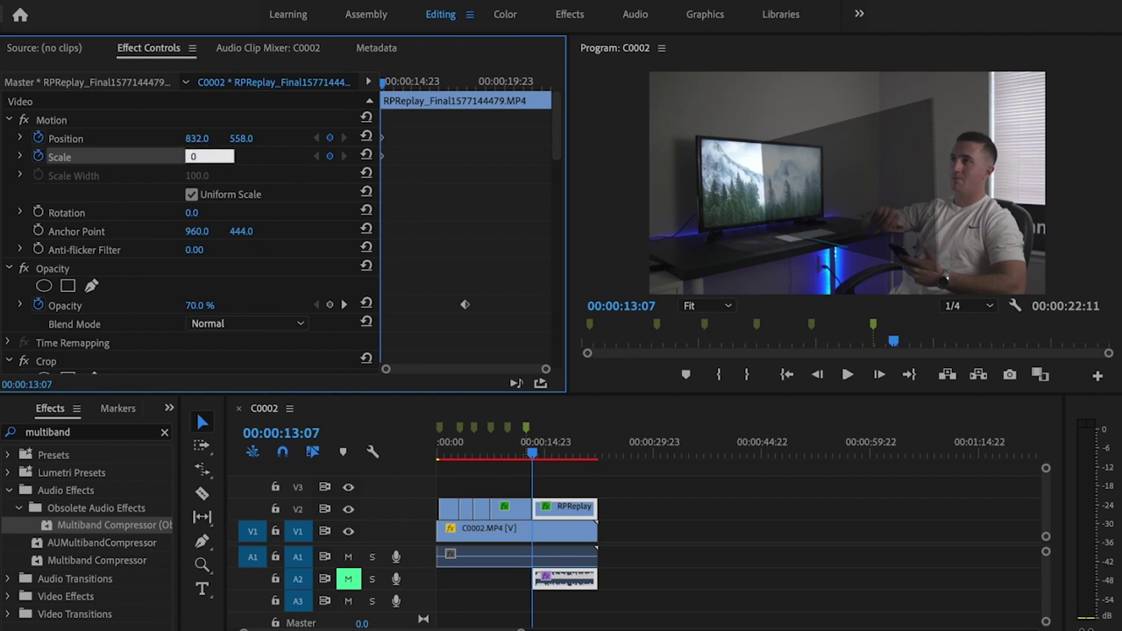
key(Return)
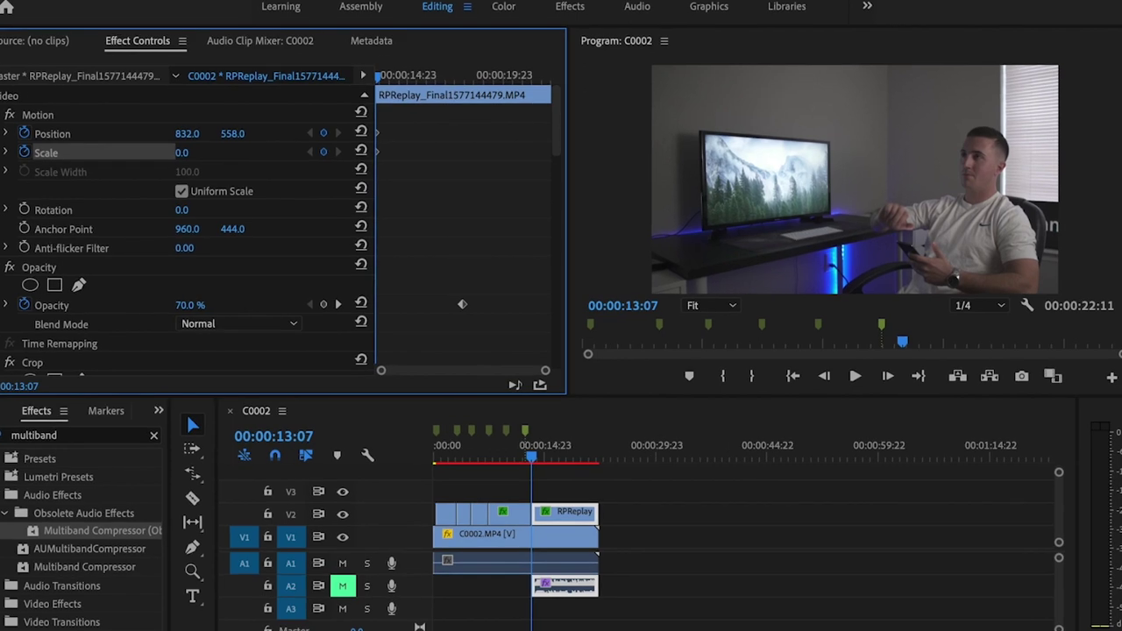
click(184, 153)
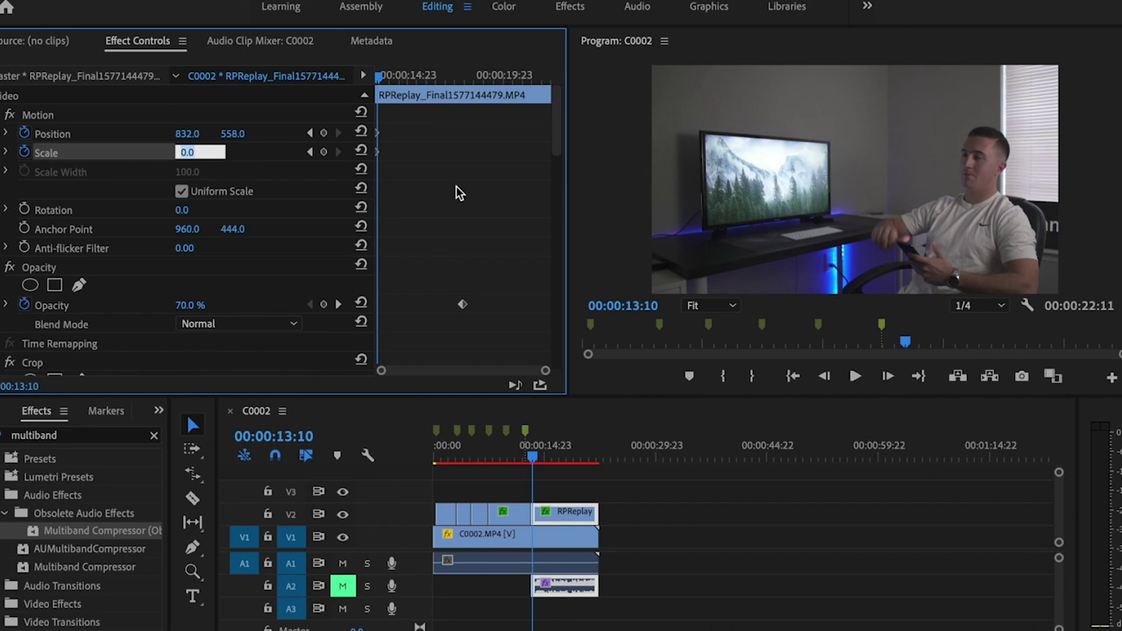
key(Return)
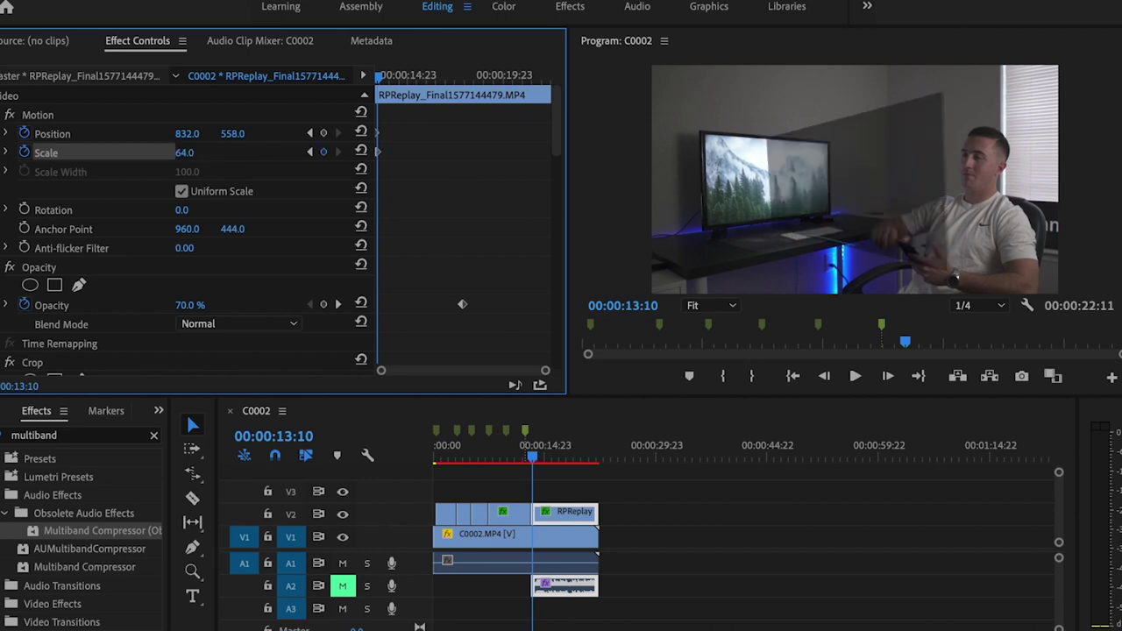
- Step back frame by frame, shifting the small overlay right and down toward the man's hands
key(Left)
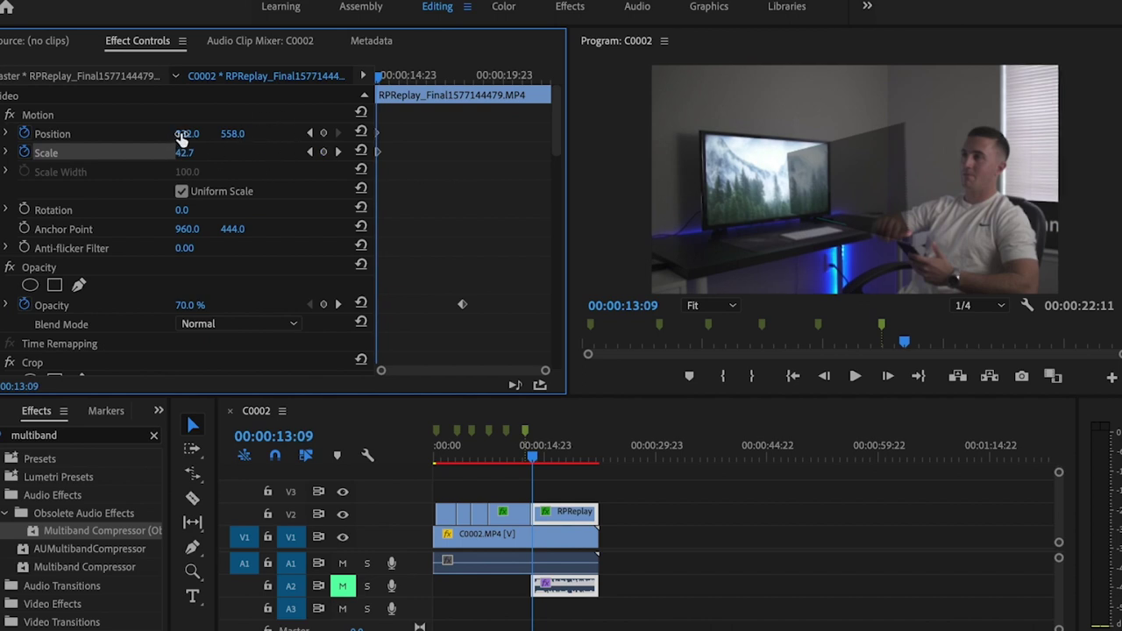
drag(195, 136, 244, 136)
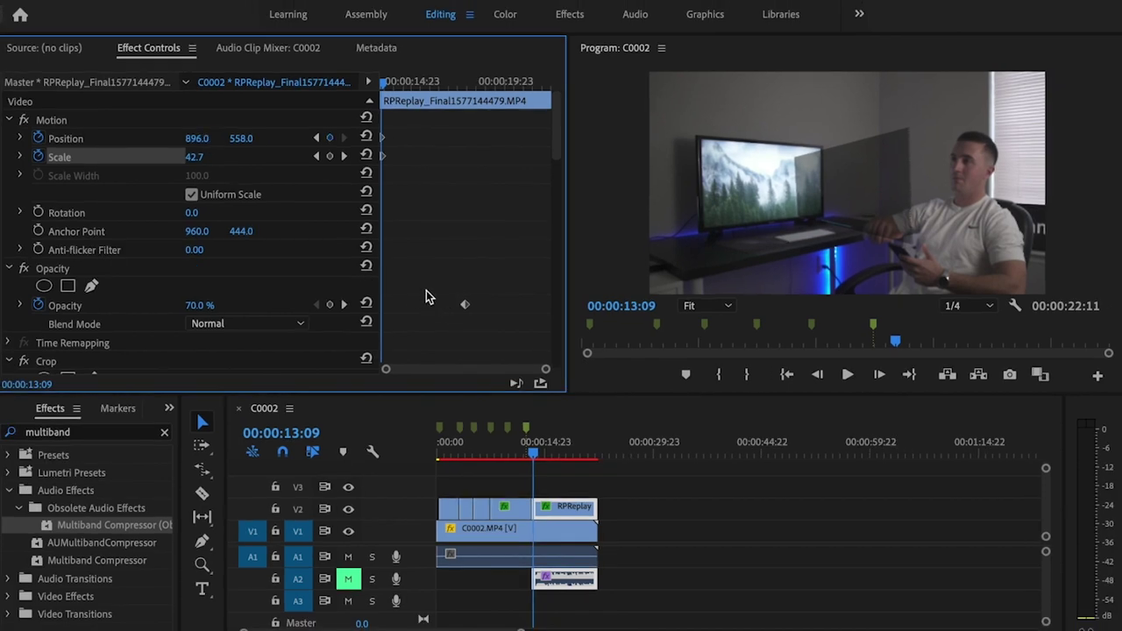
key(Left)
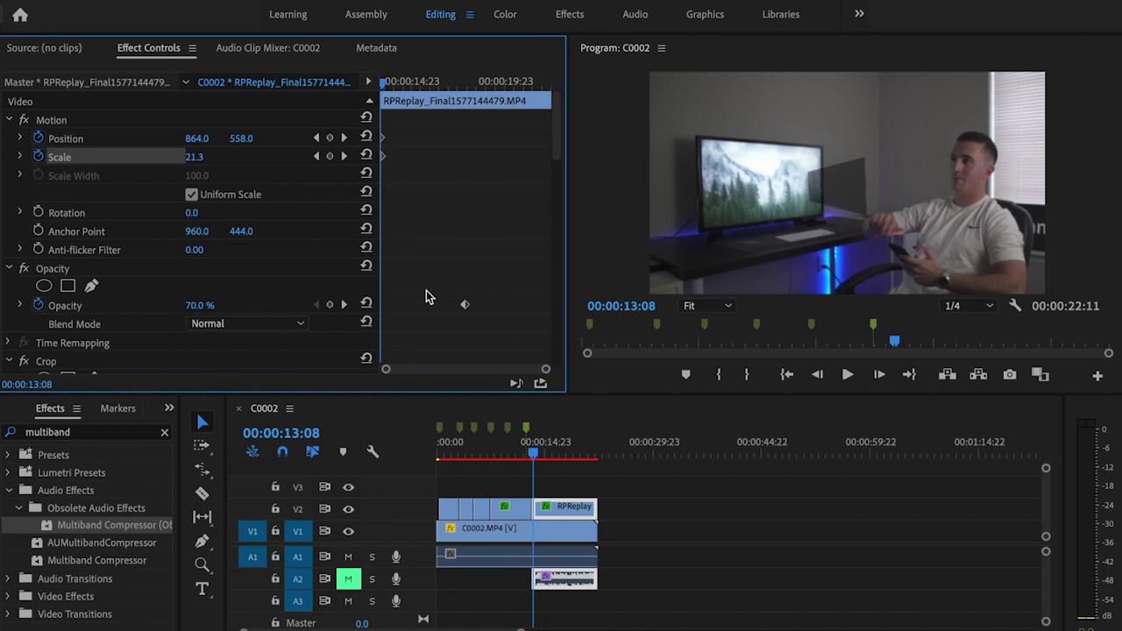
drag(197, 139, 336, 140)
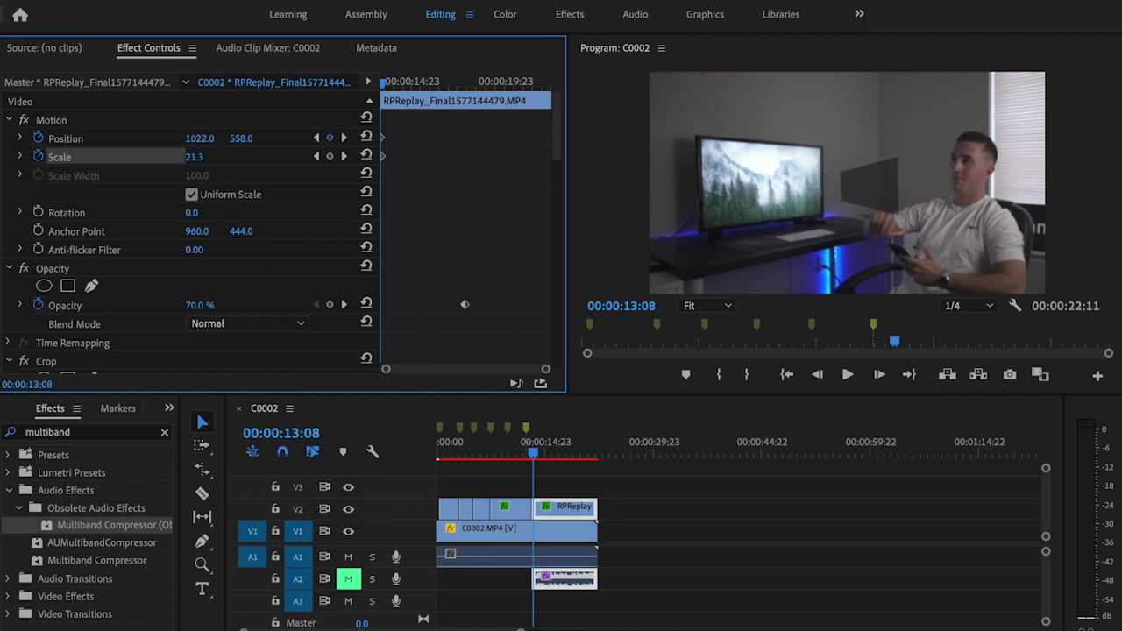
drag(241, 139, 407, 139)
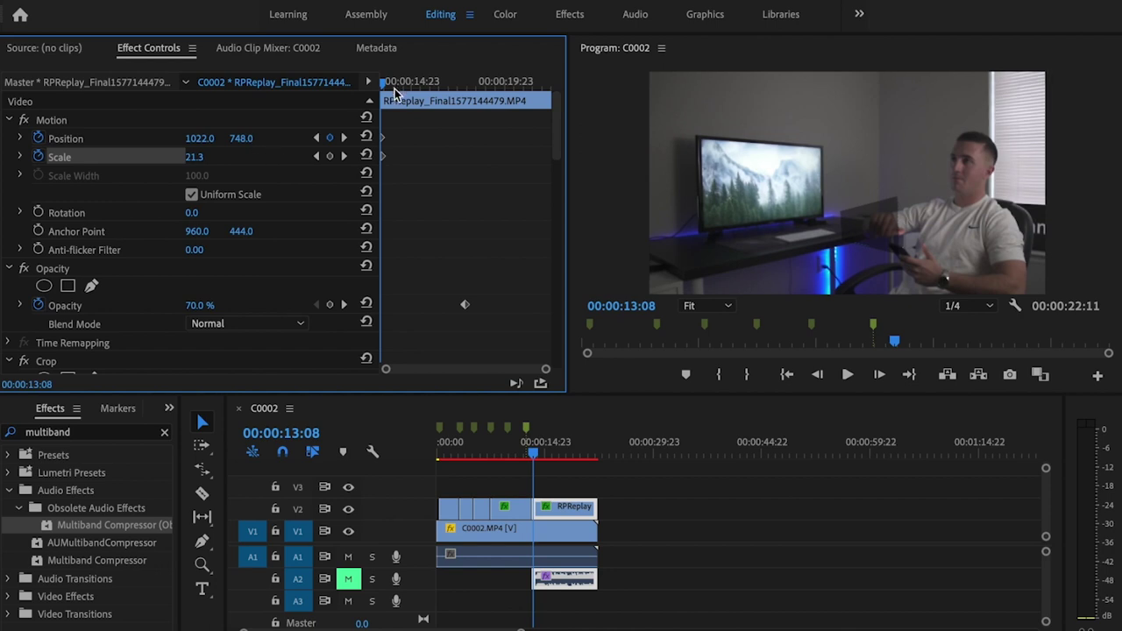
key(Left)
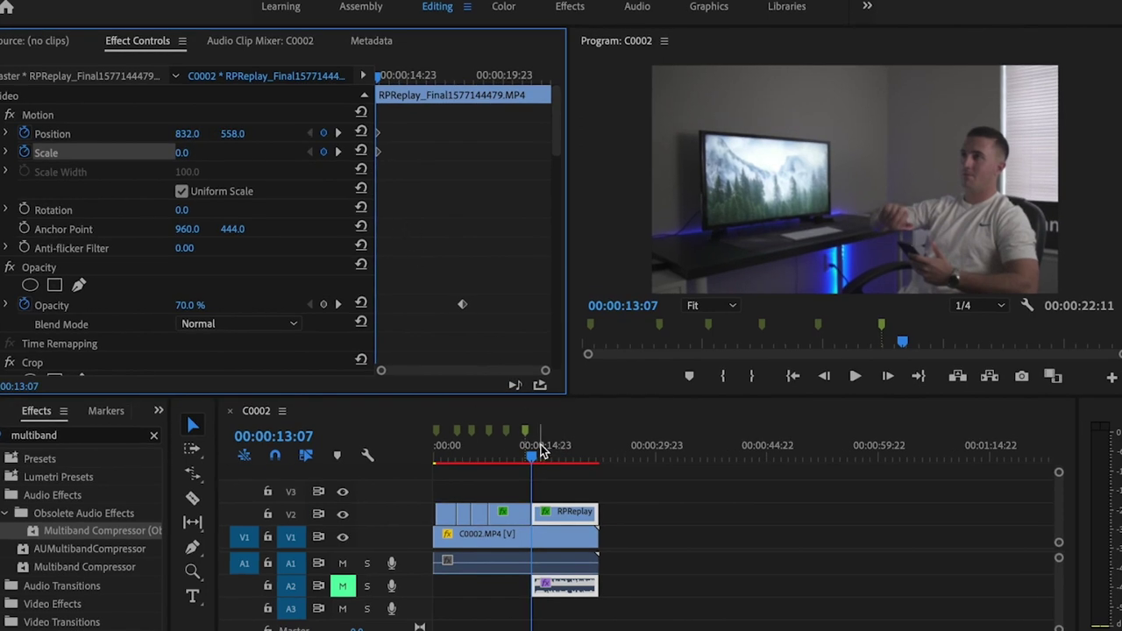
click(532, 453)
key(space)
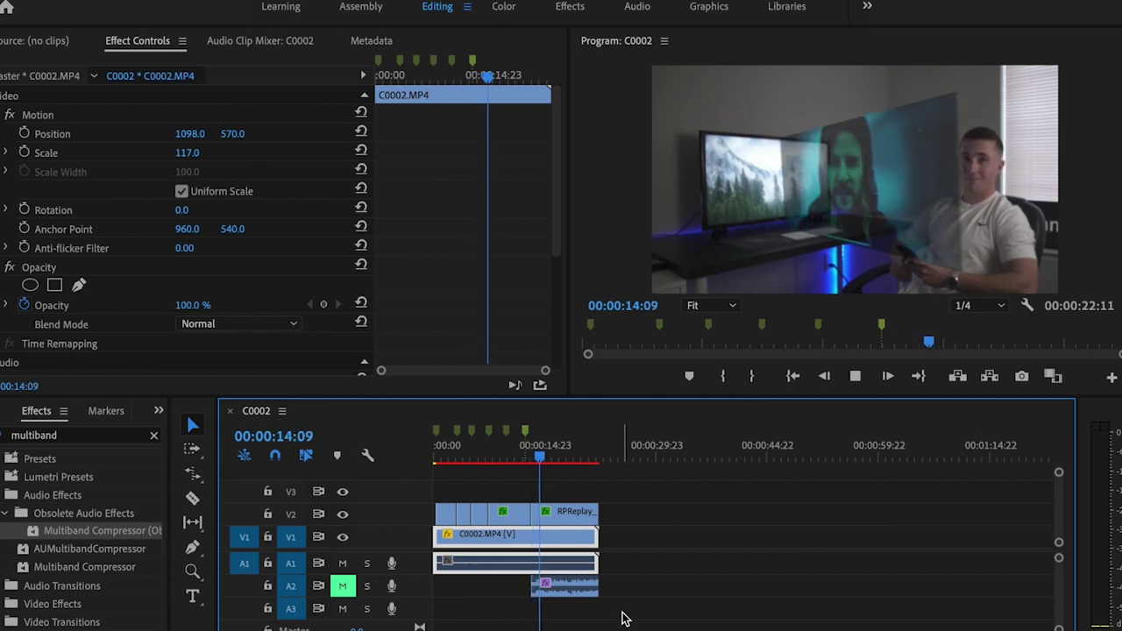
mouse_move(543, 466)
mouse_down()
mouse_move(511, 465)
mouse_move(537, 464)
mouse_up()
key(space)
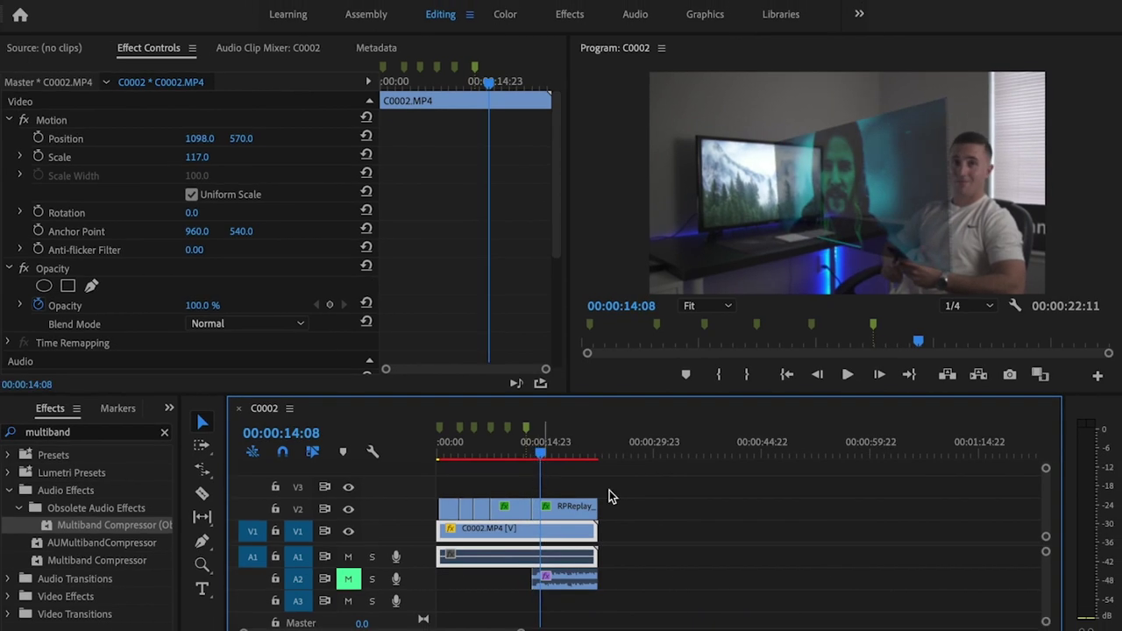